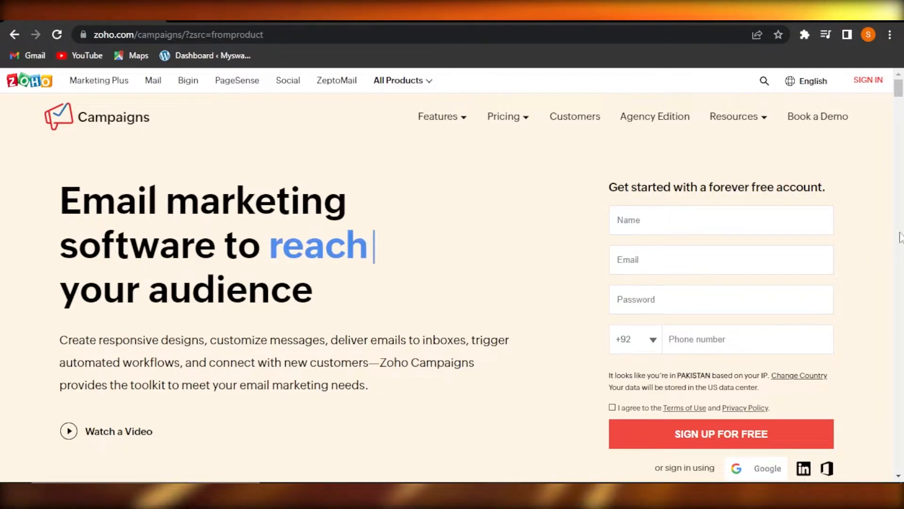
- Sign in from the zoho.com/campaigns homepage to reach the welcome dashboard
mouse_move(899, 89)
left_mouse_down()
mouse_move(900, 121)
mouse_move(900, 87)
left_mouse_up()
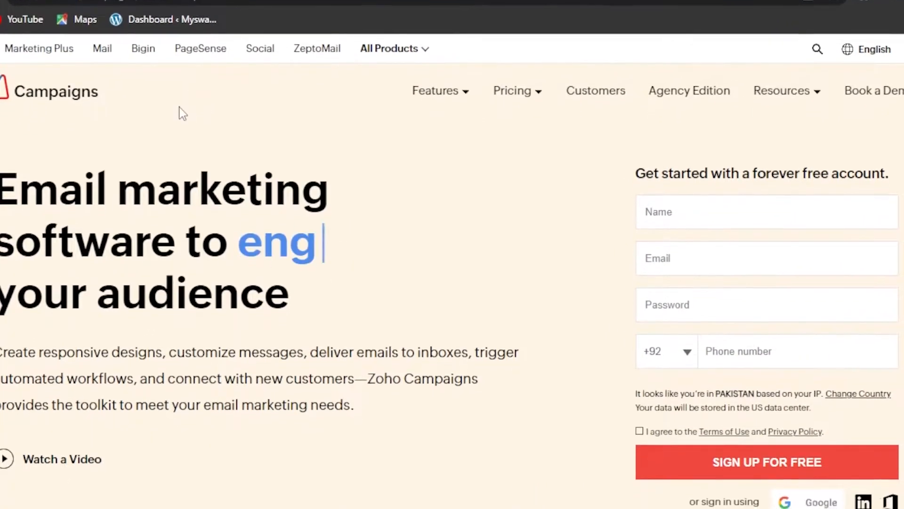
mouse_move(395, 49)
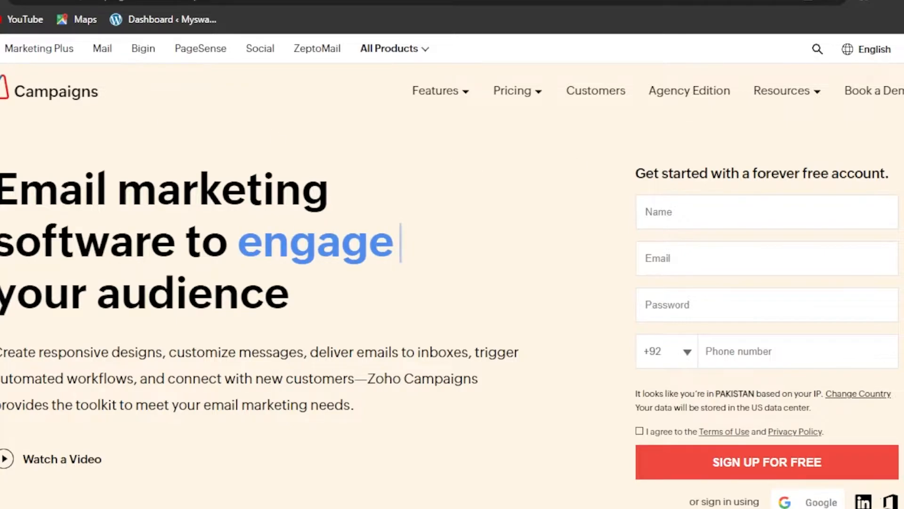
scroll(452, 254, "down", 1)
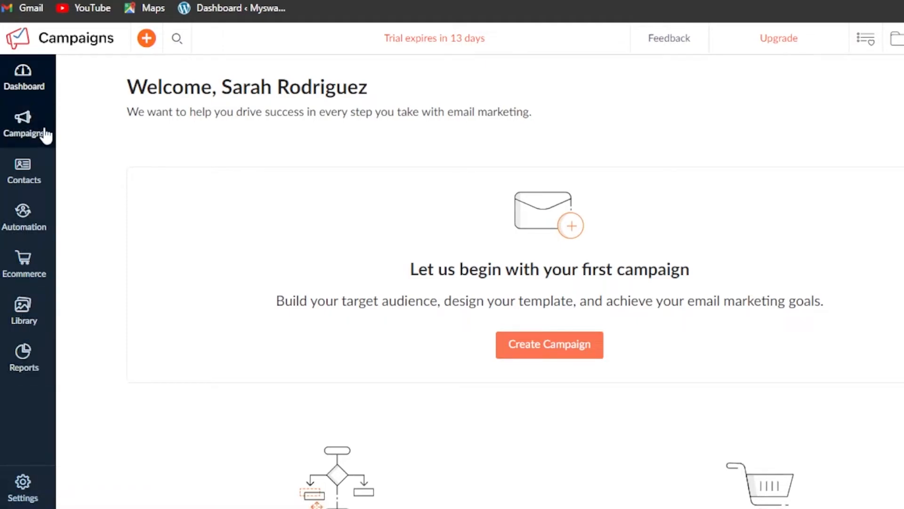
- Open Contacts › Manage Lists to see My Sample List with its 4 contacts
left_click(30, 181)
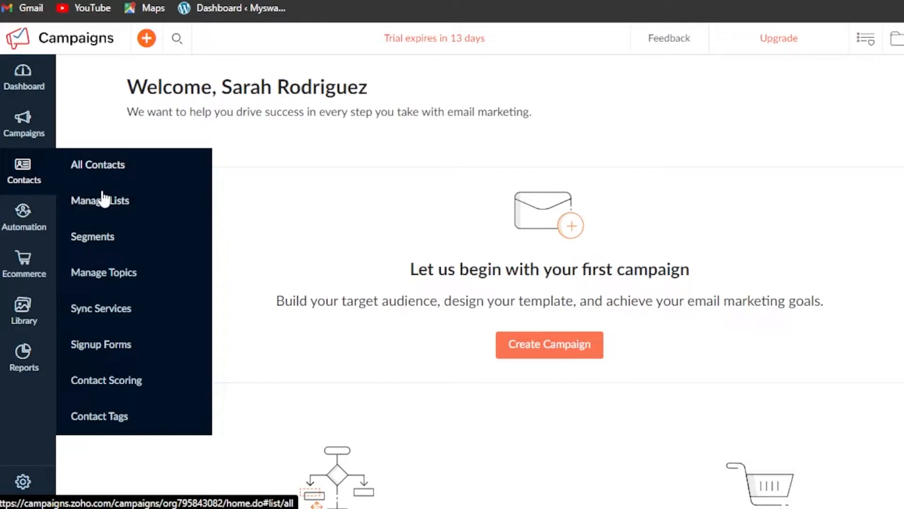
left_click(103, 200)
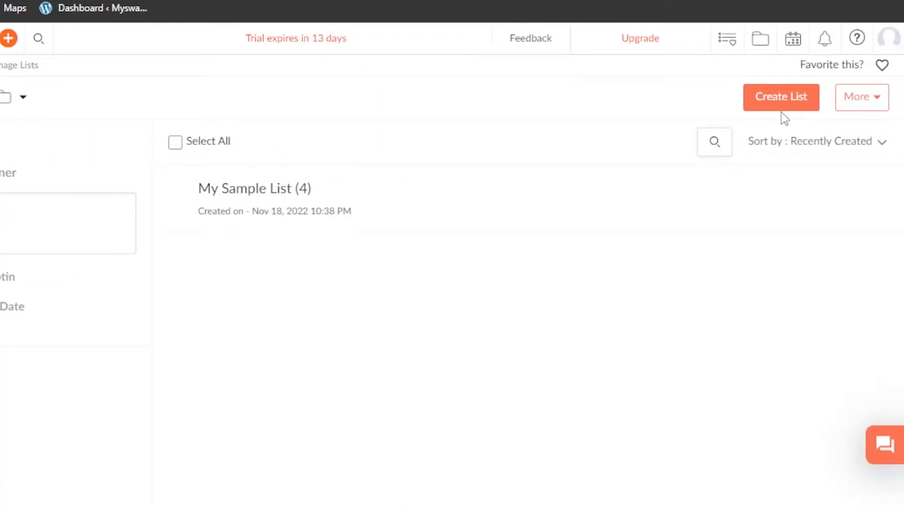
- Create and save a new contact list named Customers
left_click(784, 103)
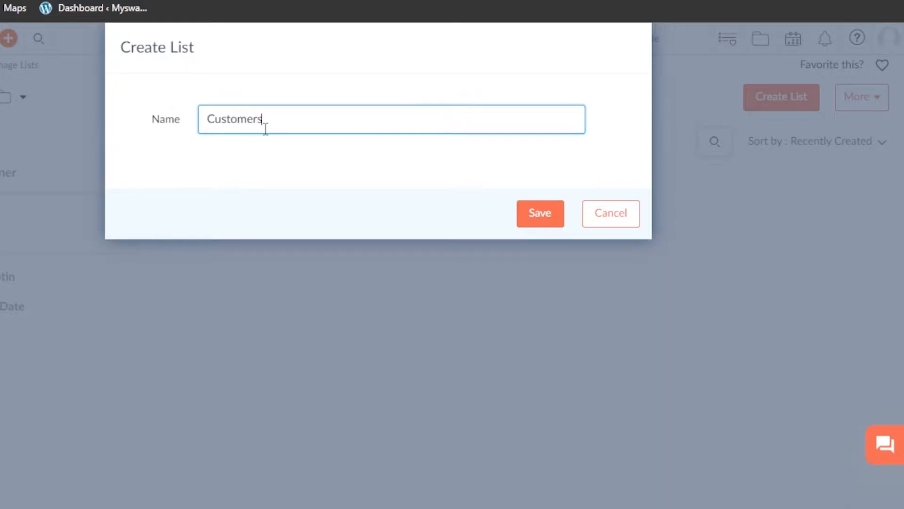
left_click(541, 221)
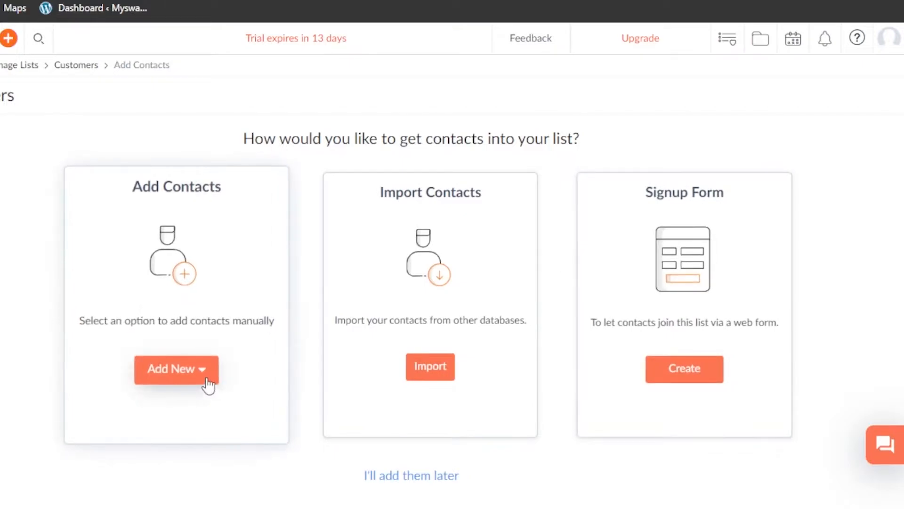
- Start adding a single contact and enter its e-mail address and mobile number
left_click(184, 372)
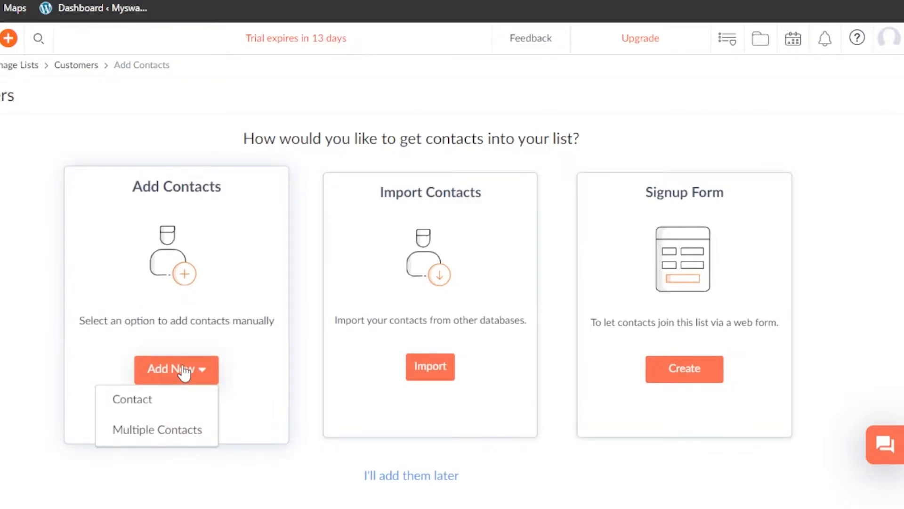
left_click(151, 400)
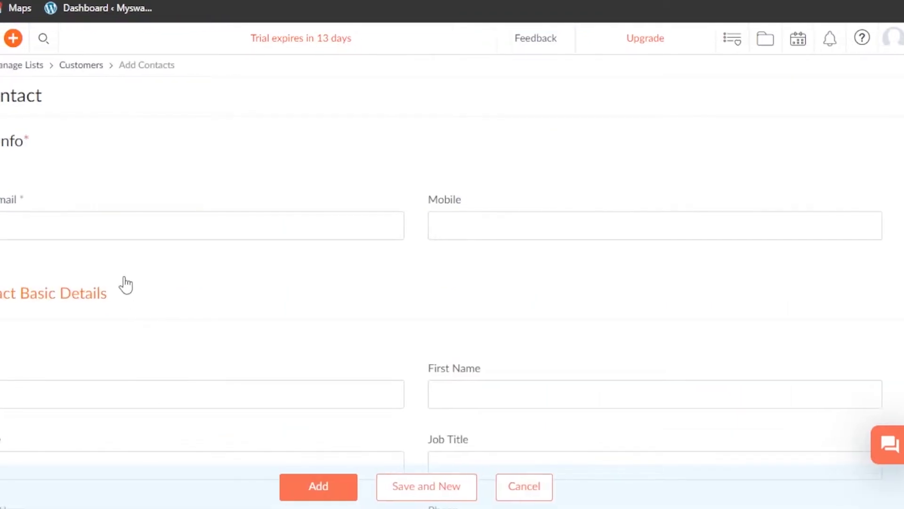
left_click(96, 228)
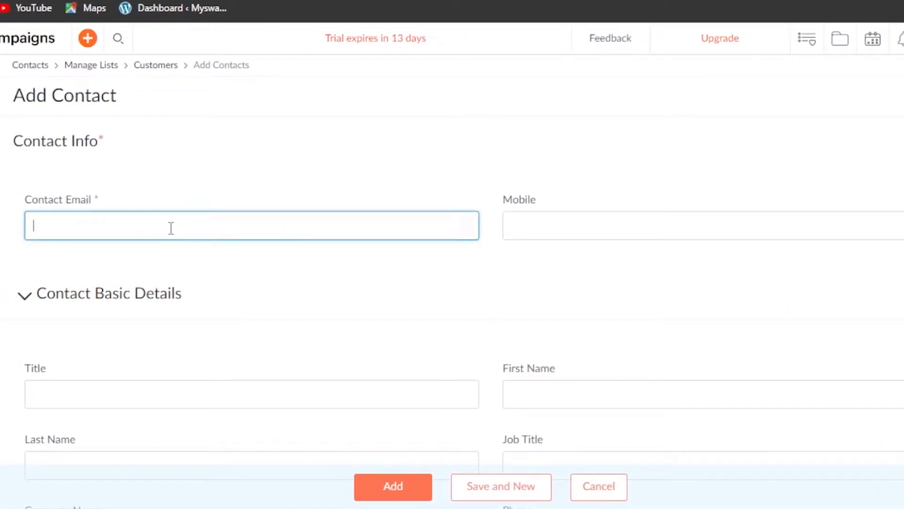
left_click(550, 222)
type("+199999999999")
- Fill in the contact's title as CEO, plus first and last name
scroll(284, 201, "down", 4)
left_click(283, 201)
type("CEO")
left_click(525, 199)
left_click(397, 262)
left_click(586, 270)
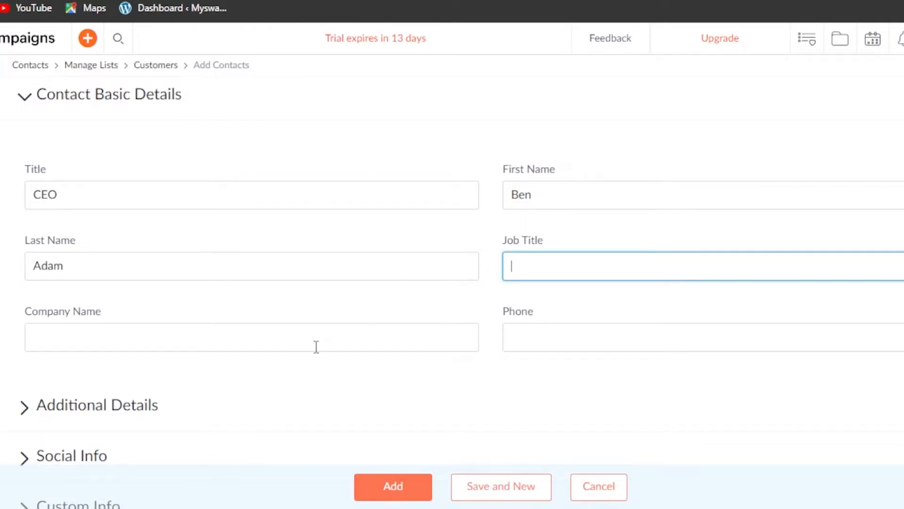
- Set contact source to Networking and subscription type to Unsubscribed, then add the contact
scroll(452, 264, "down", 1)
scroll(452, 264, "down", 1)
scroll(453, 264, "down", 2)
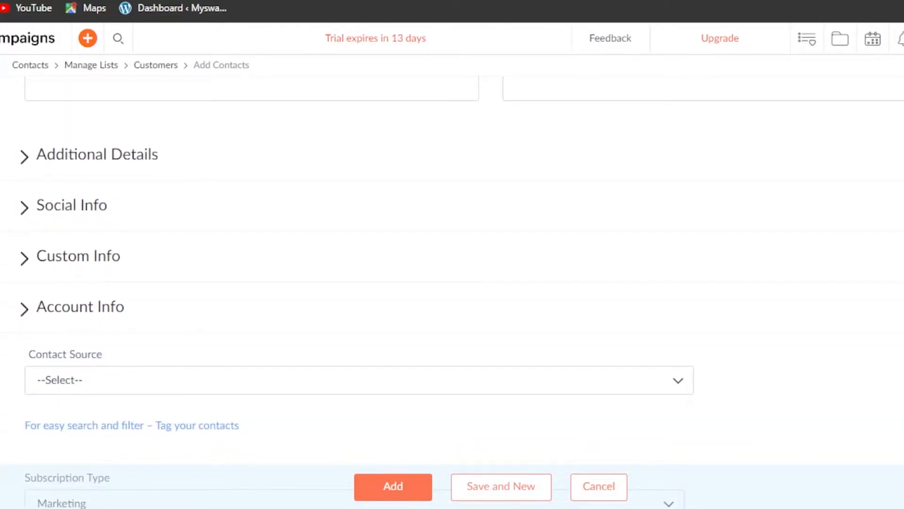
scroll(803, 237, "down", 3)
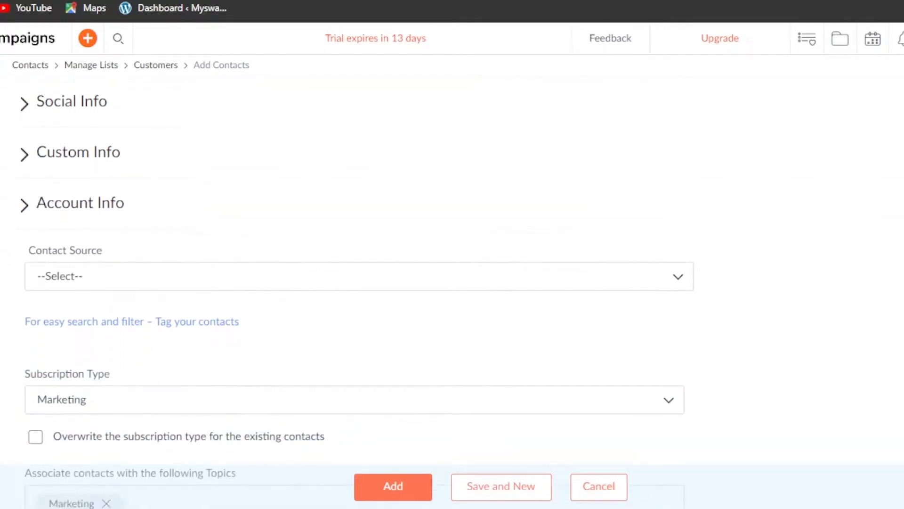
left_click(359, 182)
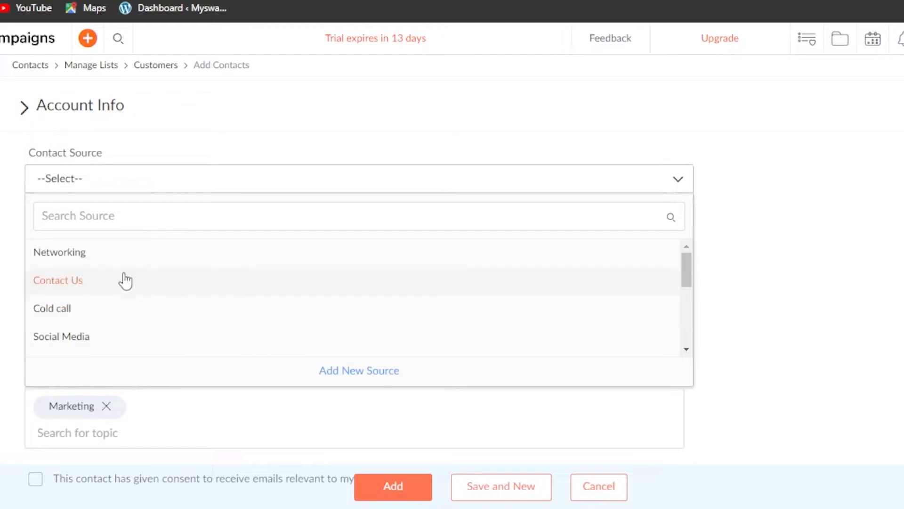
left_click(113, 264)
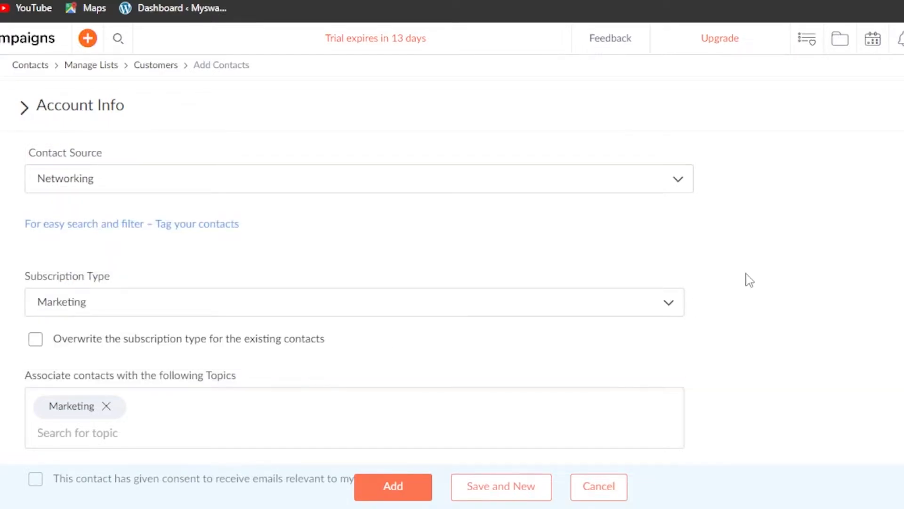
scroll(634, 324, "down", 3)
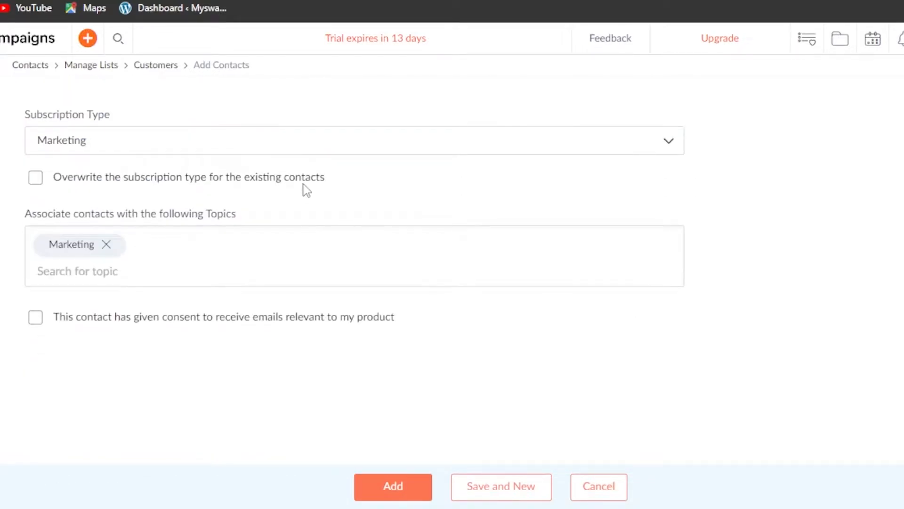
left_click(295, 145)
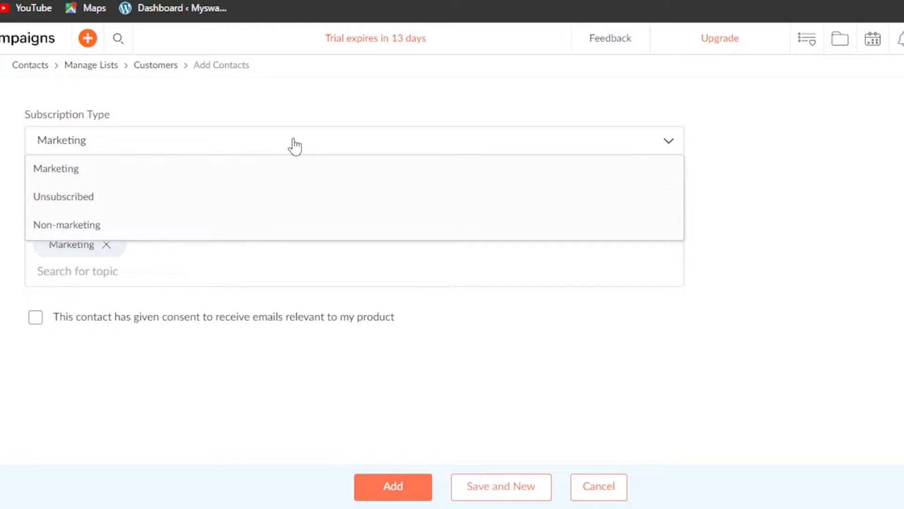
left_click(188, 201)
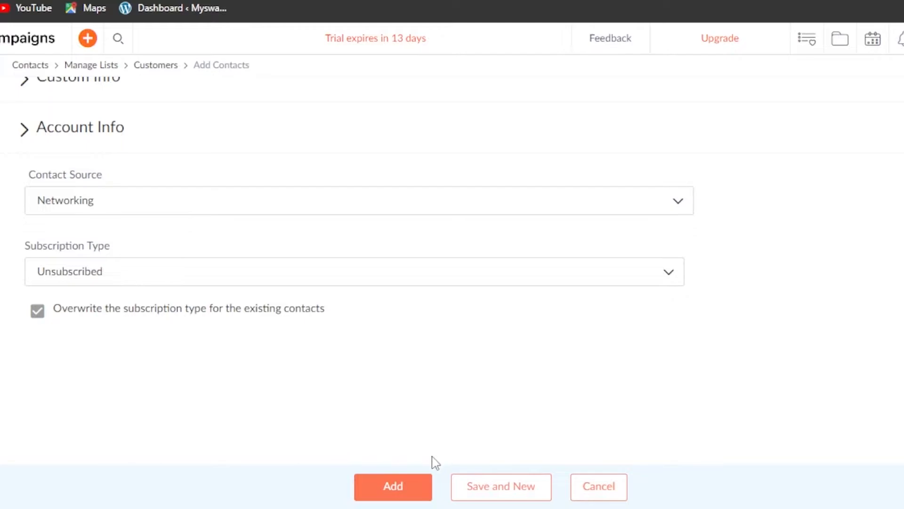
left_click(405, 481)
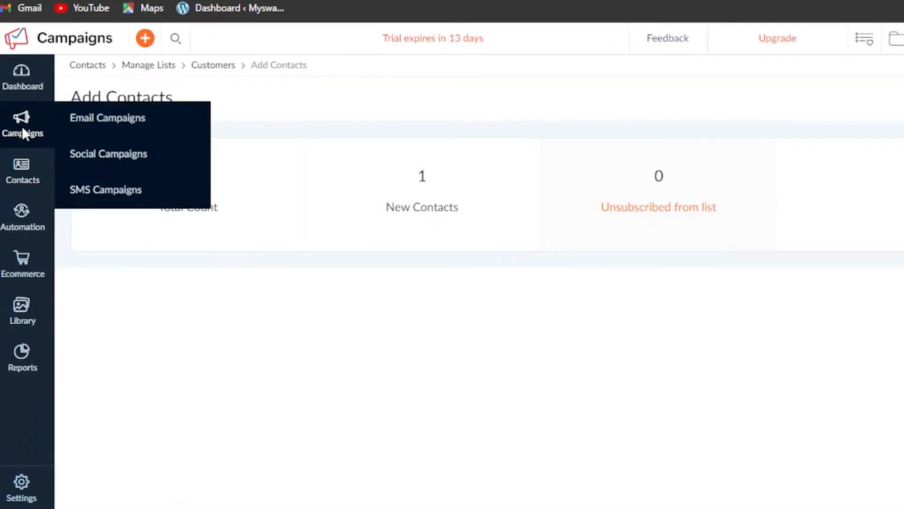
- Start a new email campaign and browse the Regular email, A/B Testing and RSS options
left_click(100, 127)
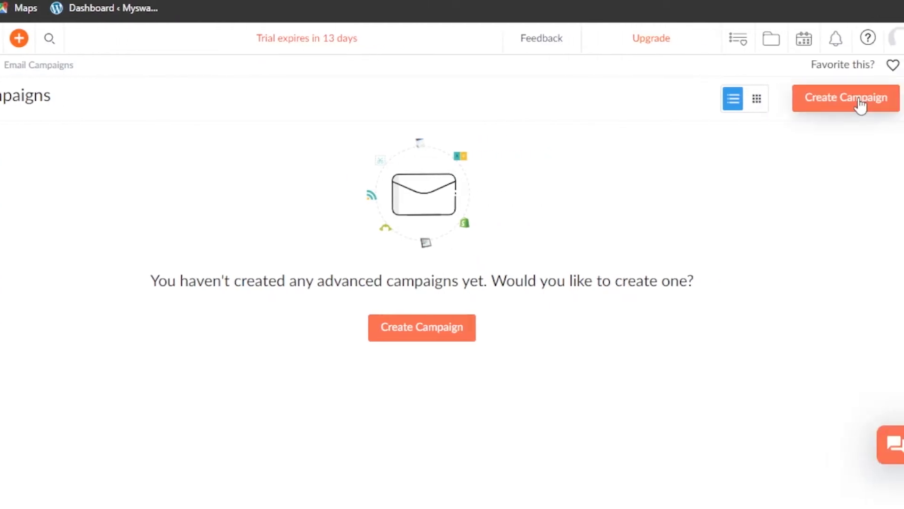
left_click(860, 104)
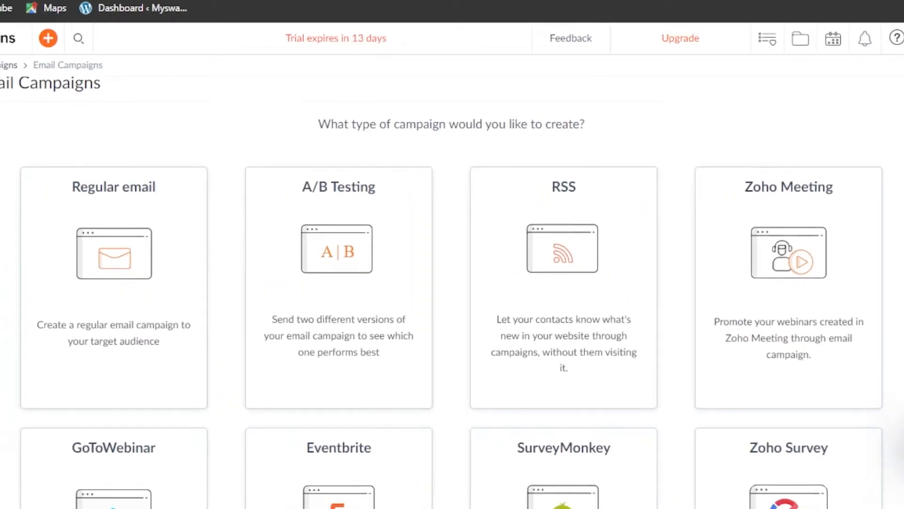
scroll(452, 282, "down", 3)
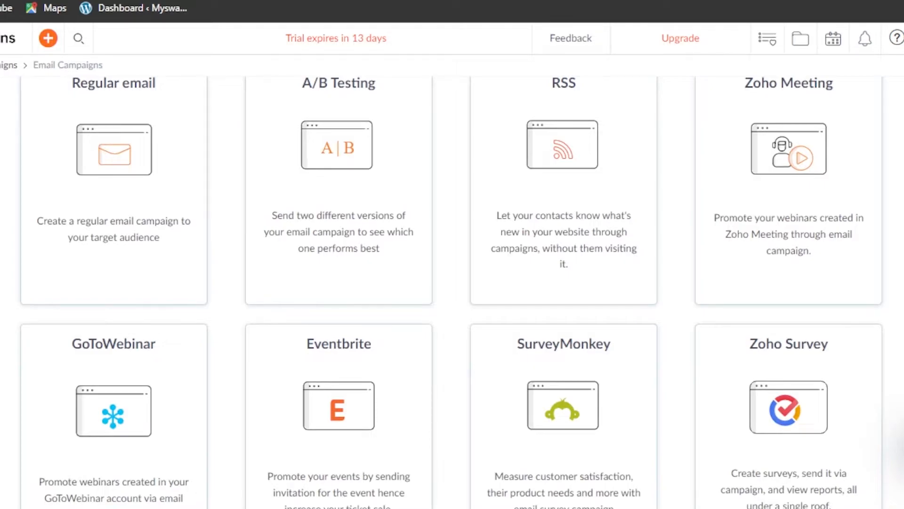
scroll(452, 292, "down", 3)
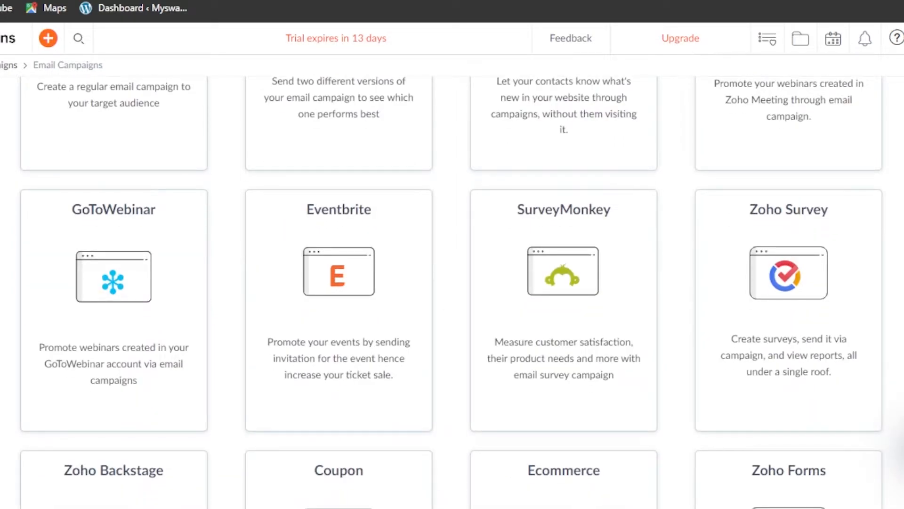
scroll(452, 292, "down", 3)
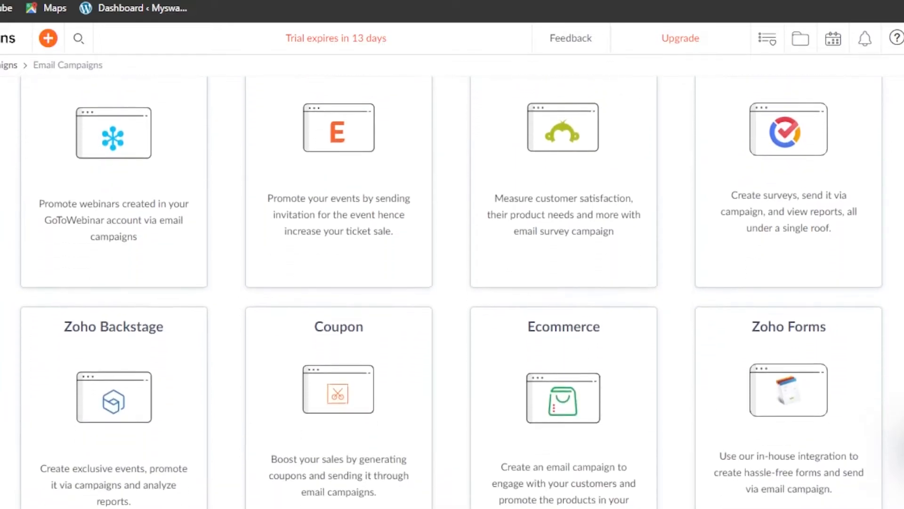
scroll(452, 280, "down", 2)
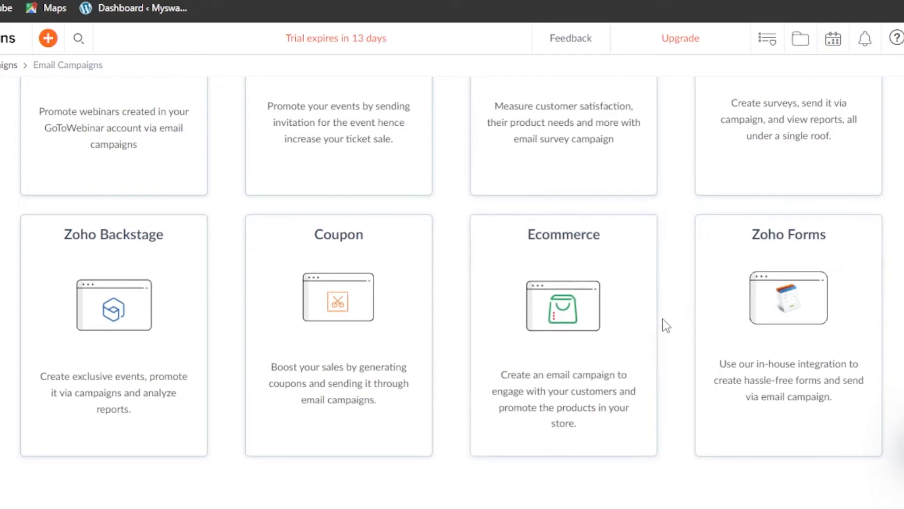
mouse_move(885, 338)
scroll(451, 292, "up", 10)
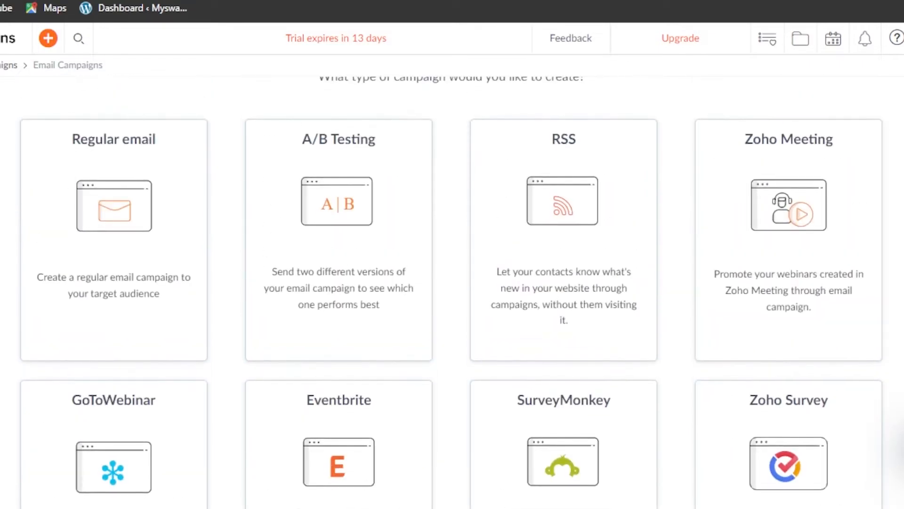
- Create a Regular email campaign named Welcome under the Marketing topic
mouse_move(75, 133)
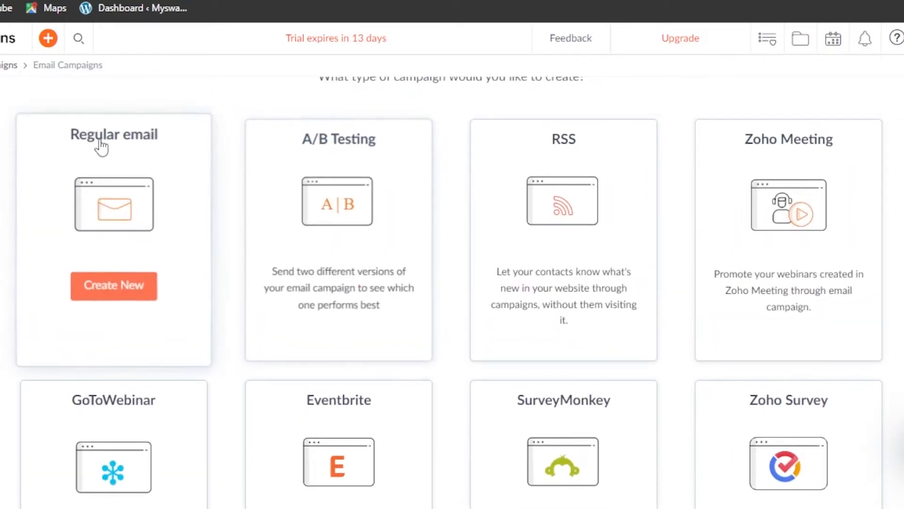
left_click(126, 288)
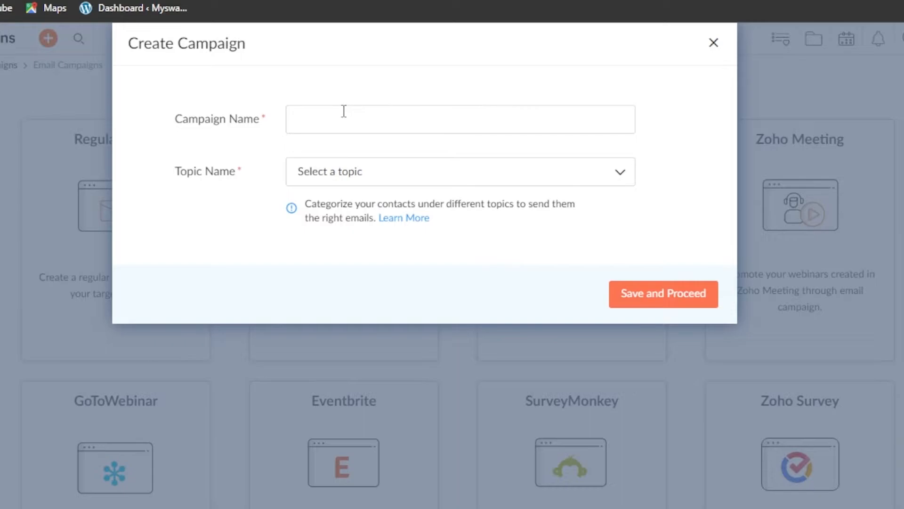
left_click(344, 112)
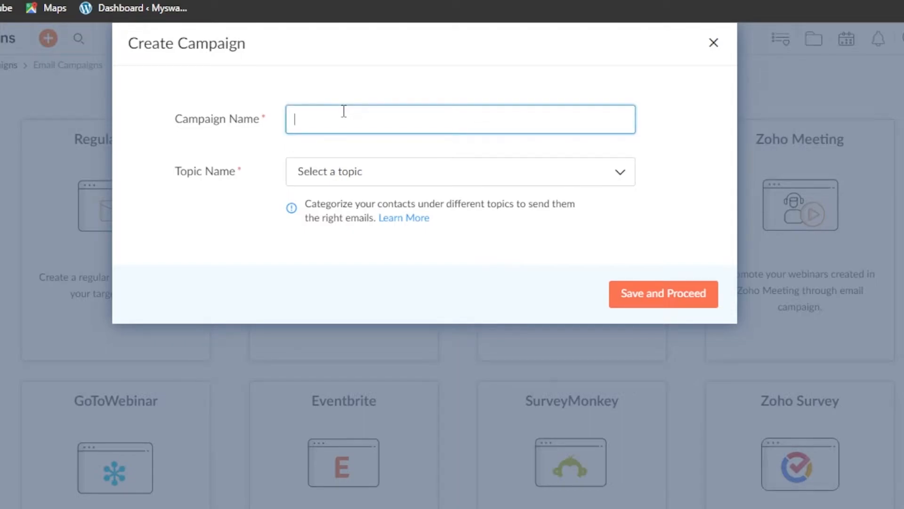
left_click(331, 174)
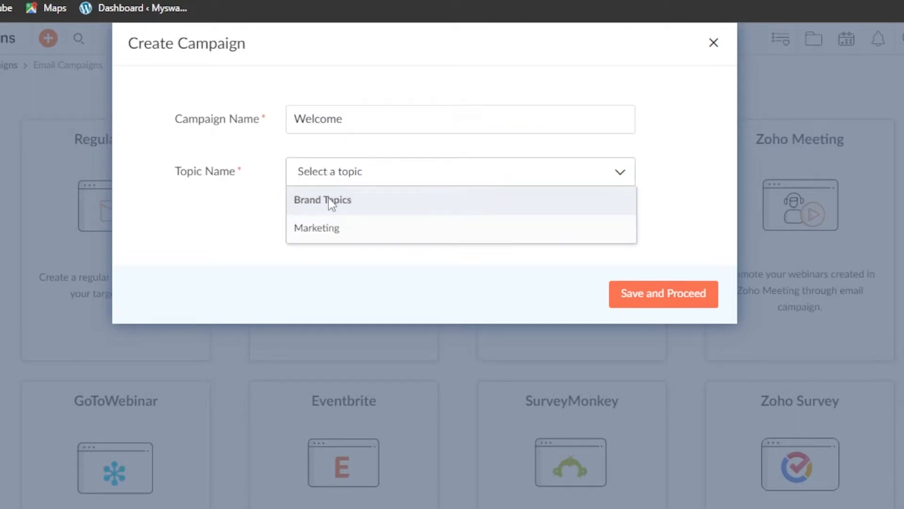
left_click(324, 240)
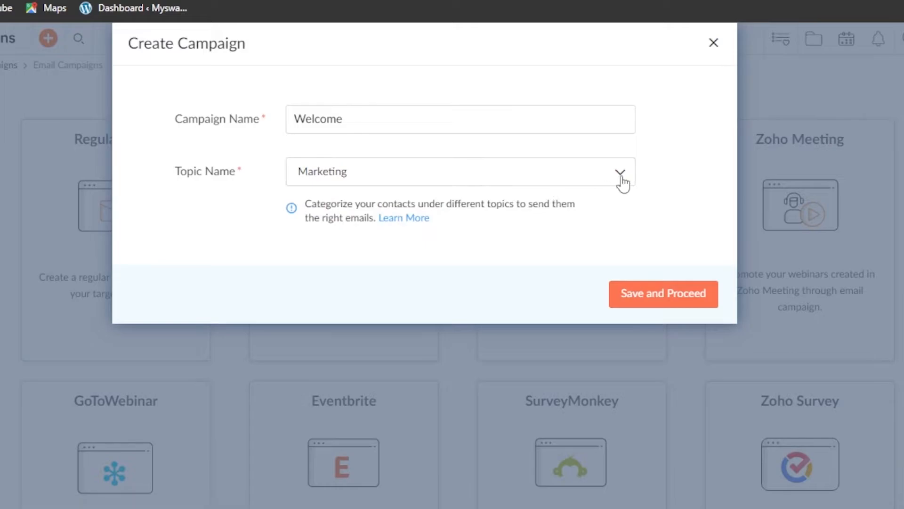
left_click(689, 297)
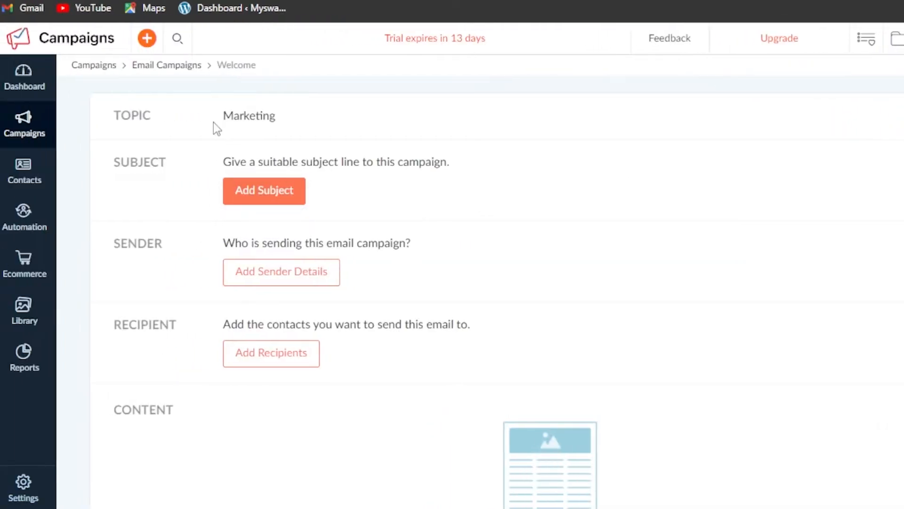
- Save subject 'Welcome New Customers' with preheader 'Welcome to our customers'
left_click(259, 201)
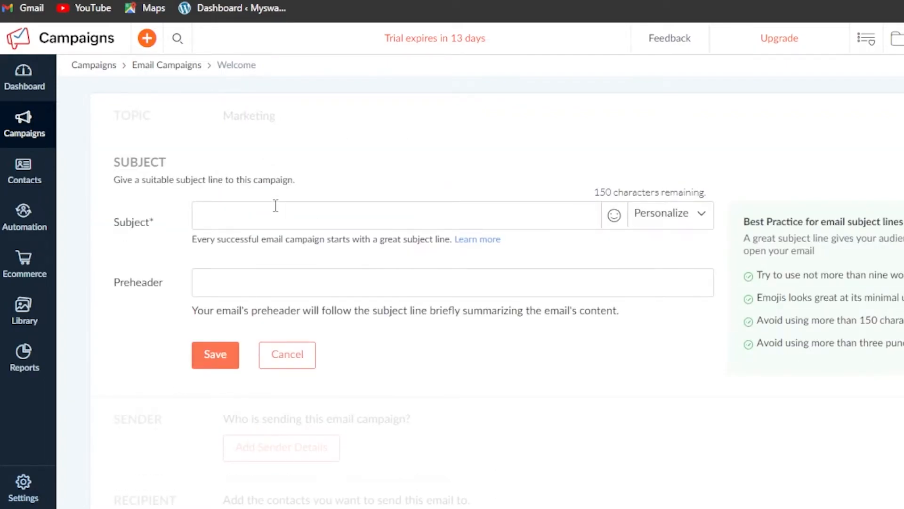
type("Welcome New Customers")
left_click(245, 287)
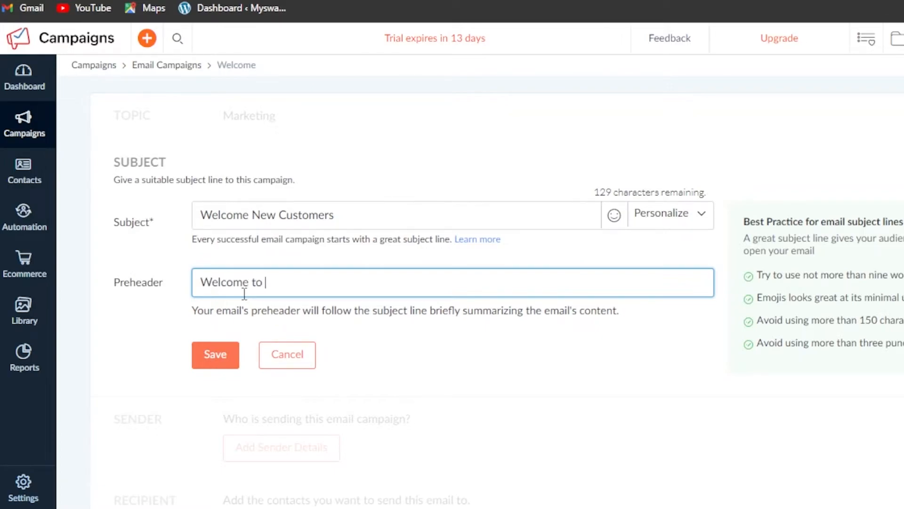
type("stomers")
left_click(215, 356)
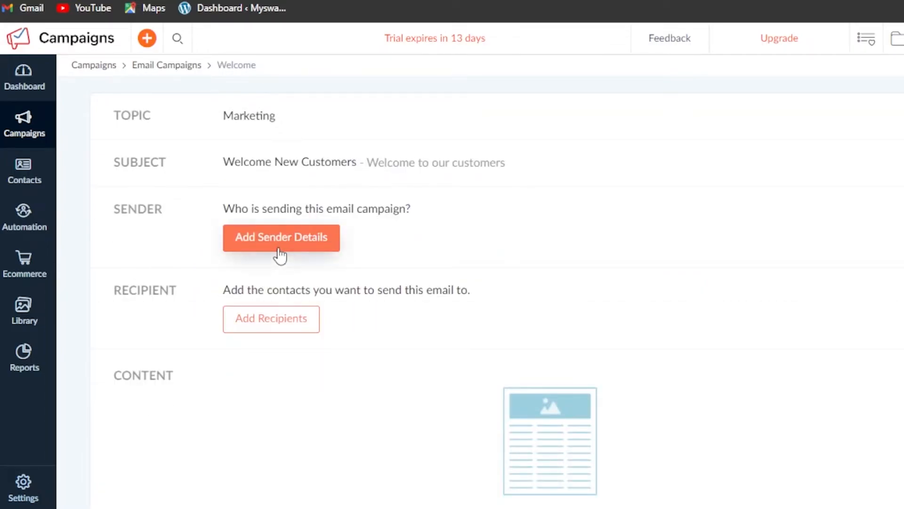
- Enter the sender's full name, fixing the surname typo, and save the sender details
left_click(280, 254)
left_click(399, 278)
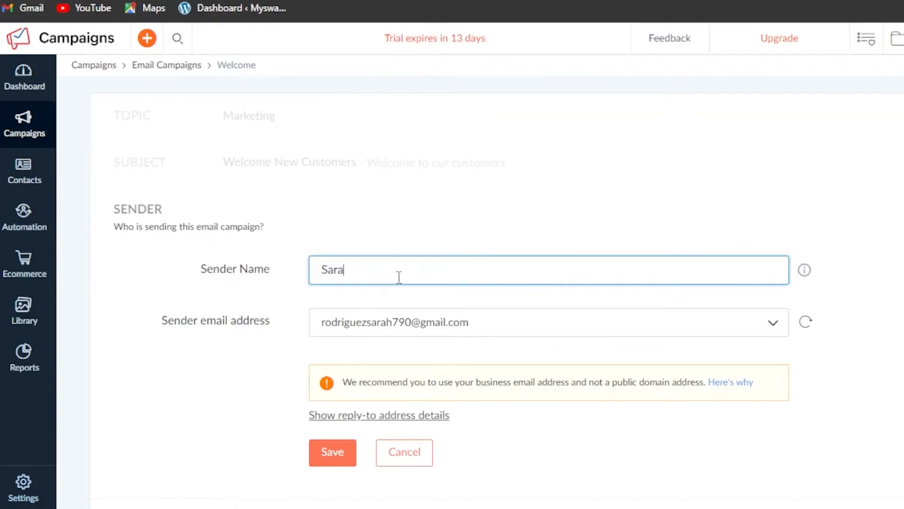
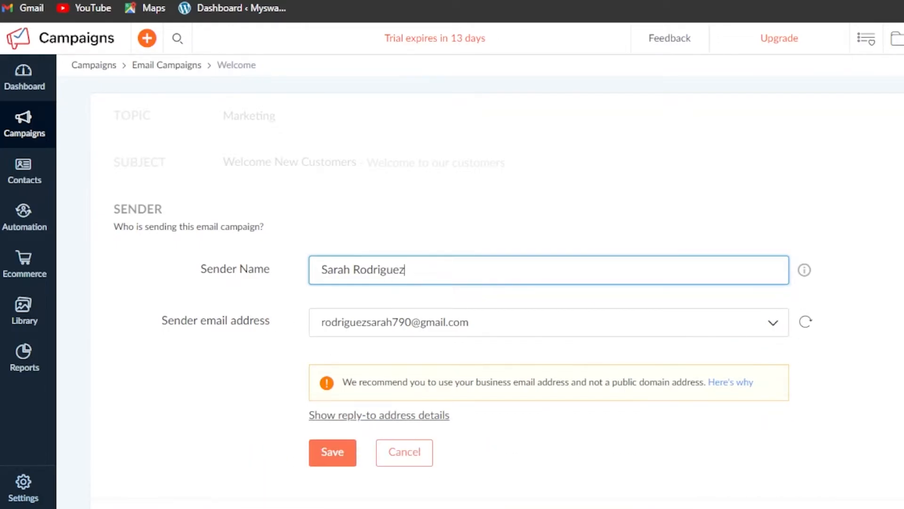
scroll(802, 290, "down", 2)
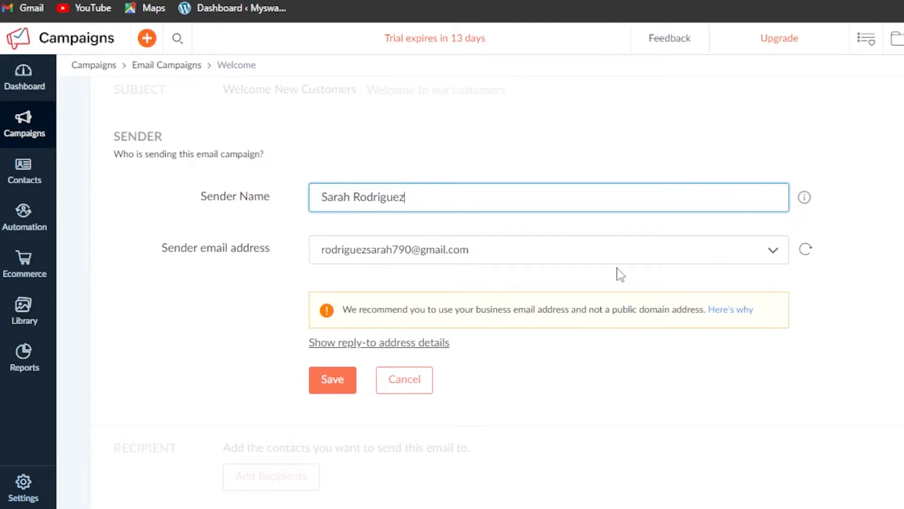
left_click(345, 386)
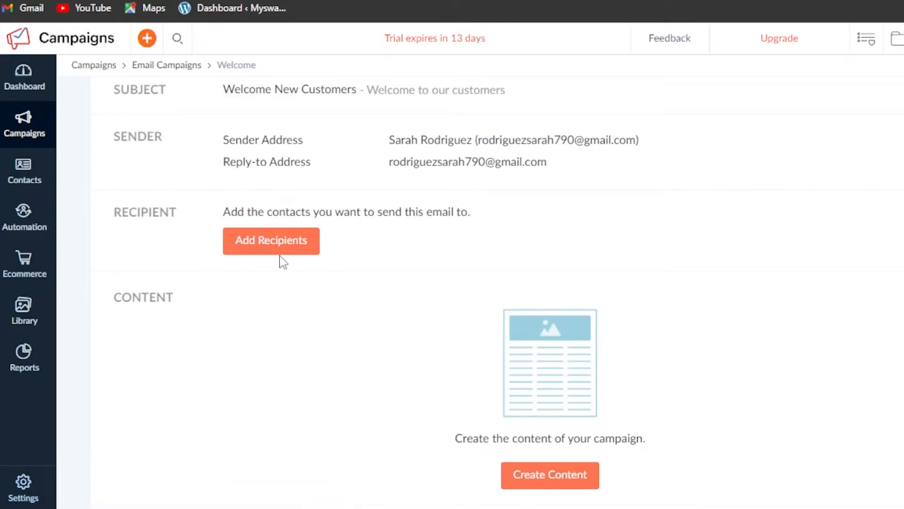
- Choose the Customers and My Sample List mailing lists as recipients and save
left_click(273, 250)
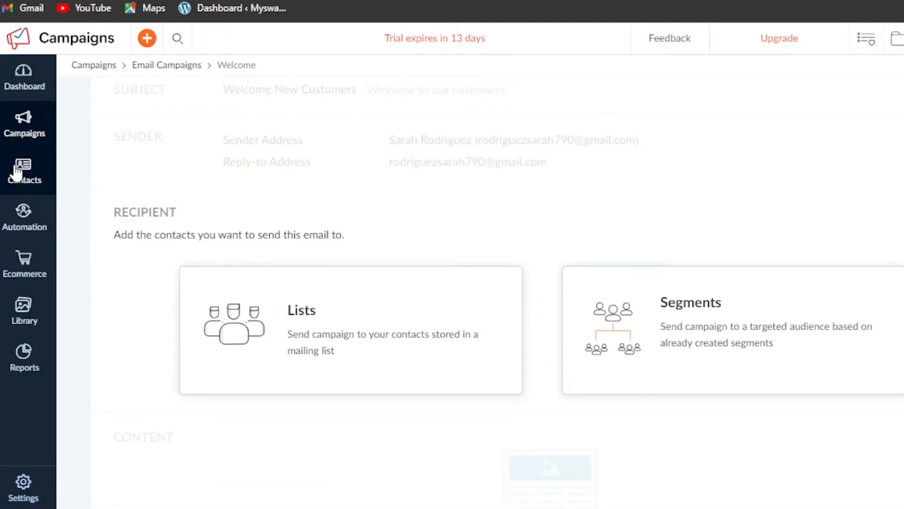
left_click(293, 345)
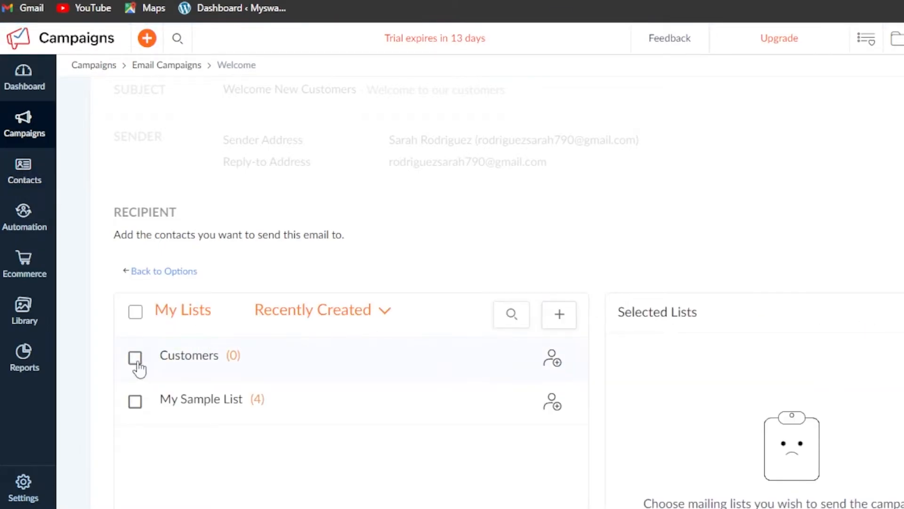
left_click(135, 358)
left_click(134, 401)
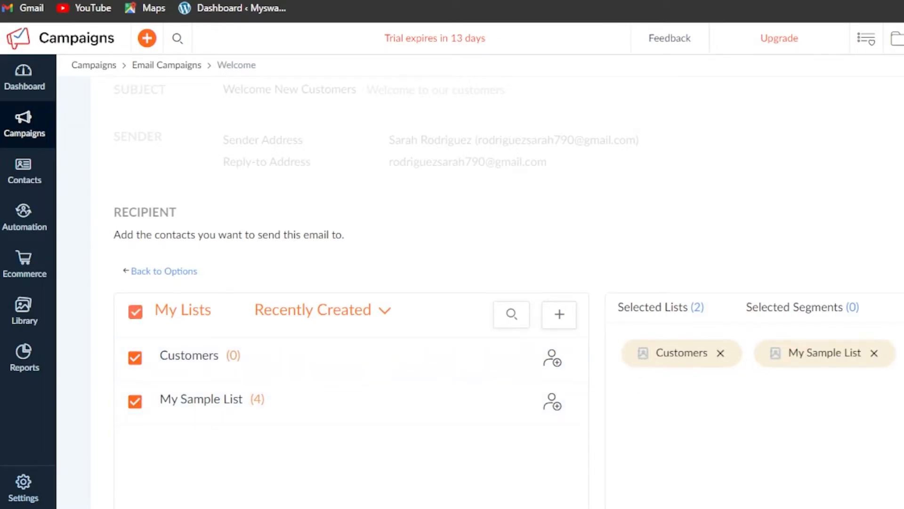
scroll(518, 306, "down", 6)
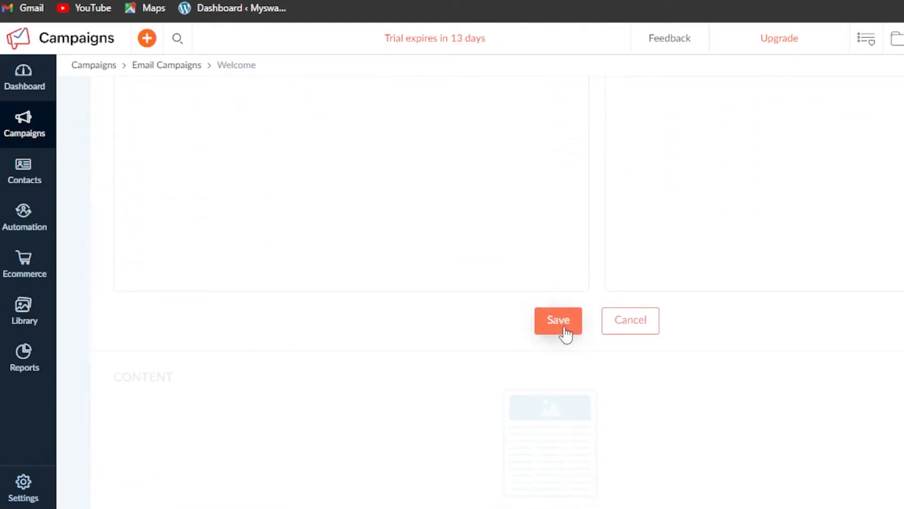
left_click(565, 334)
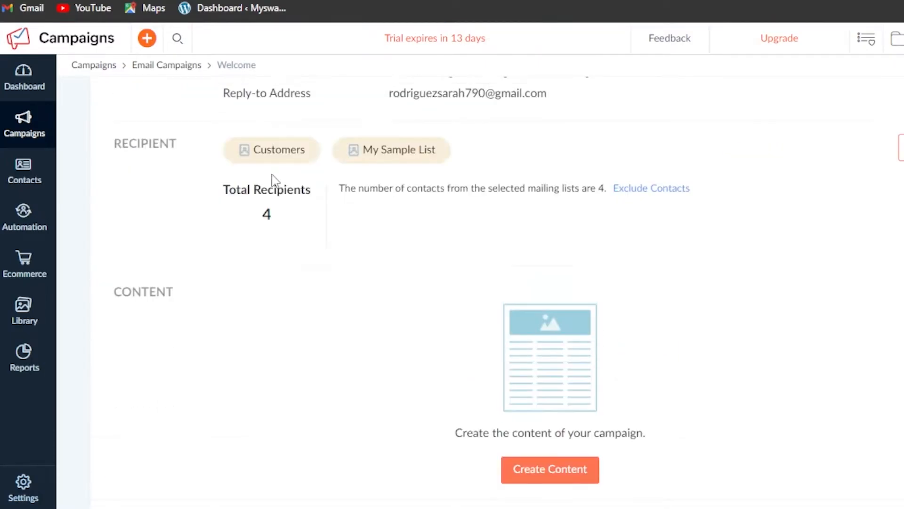
scroll(471, 282, "down", 2)
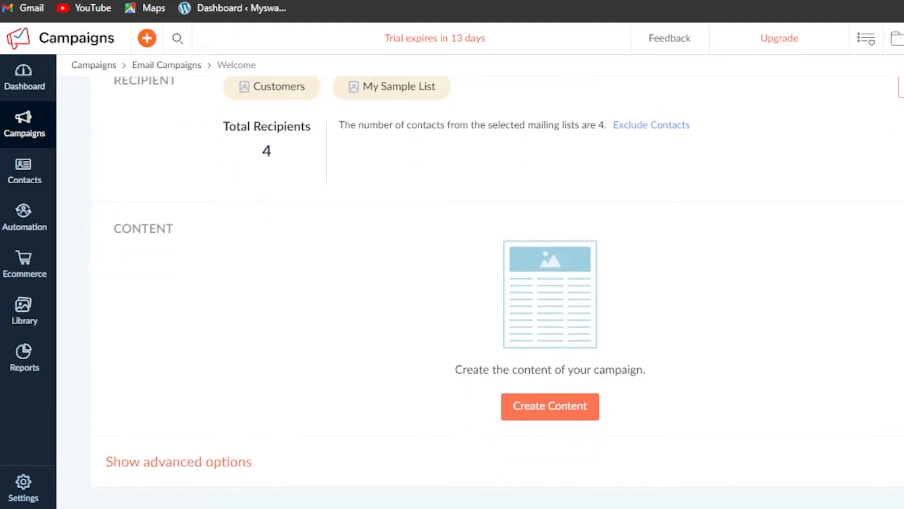
- Start creating the Welcome email's content
left_click(558, 410)
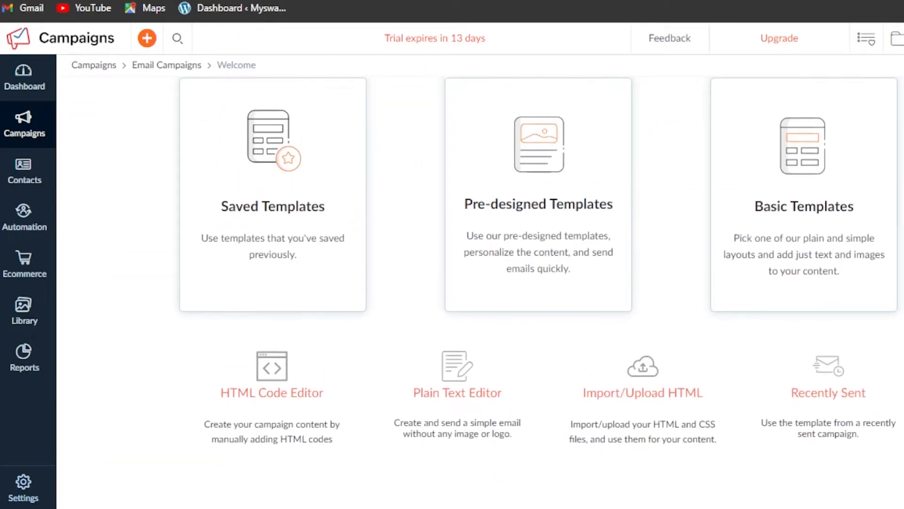
scroll(480, 282, "up", 2)
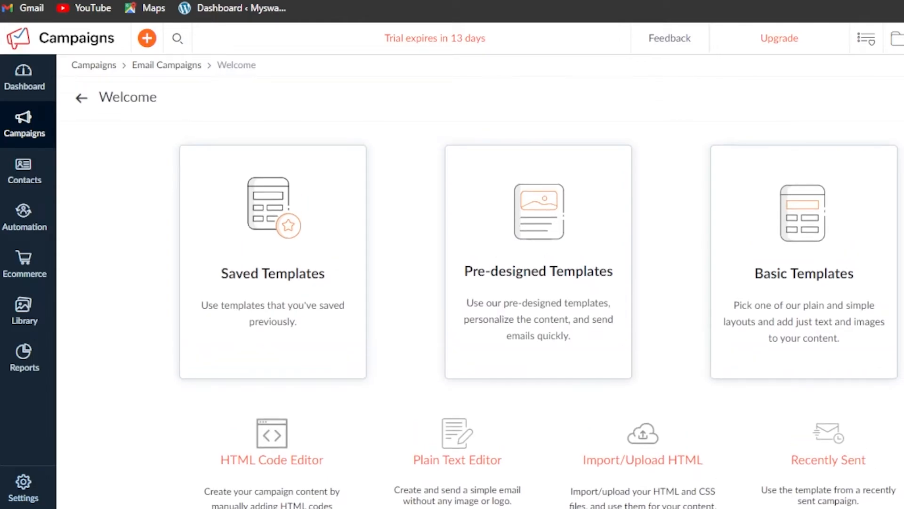
scroll(480, 283, "down", 2)
scroll(539, 283, "up", 2)
scroll(539, 283, "down", 1)
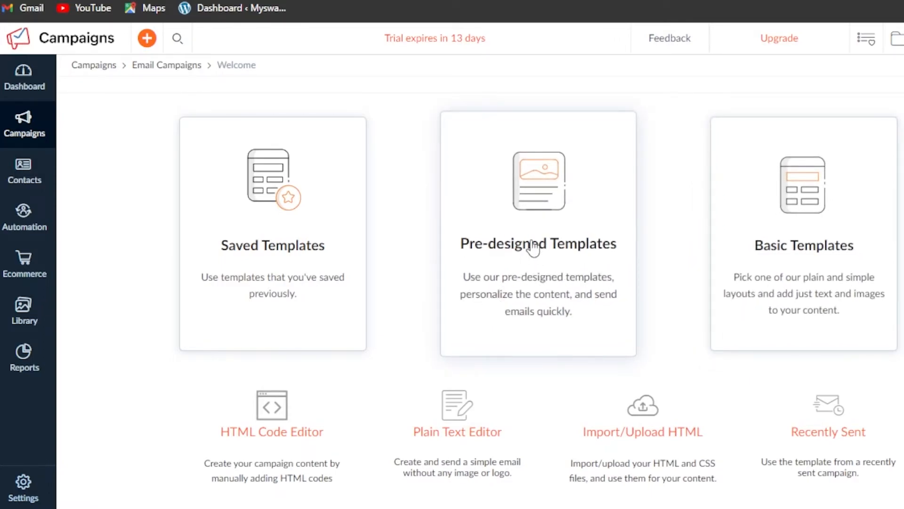
- Open the ready-made email template gallery and scroll through it
left_click(533, 248)
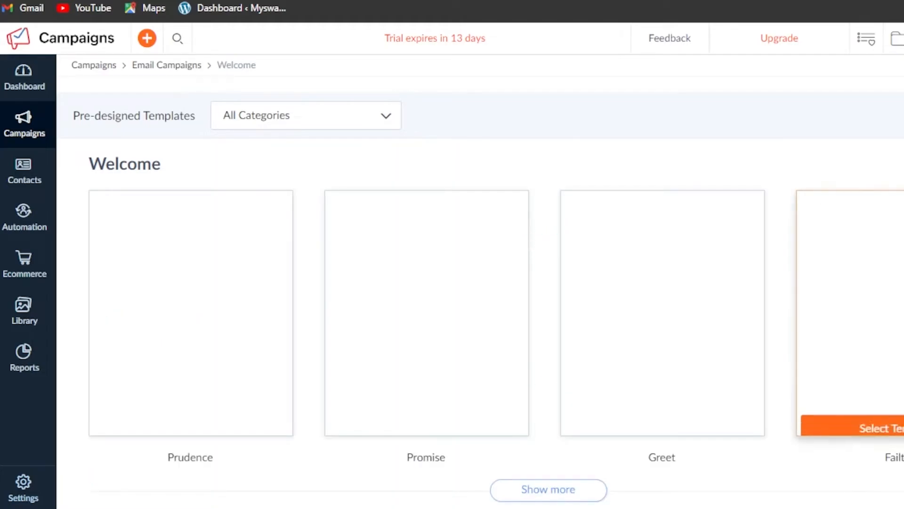
scroll(531, 239, "down", 10)
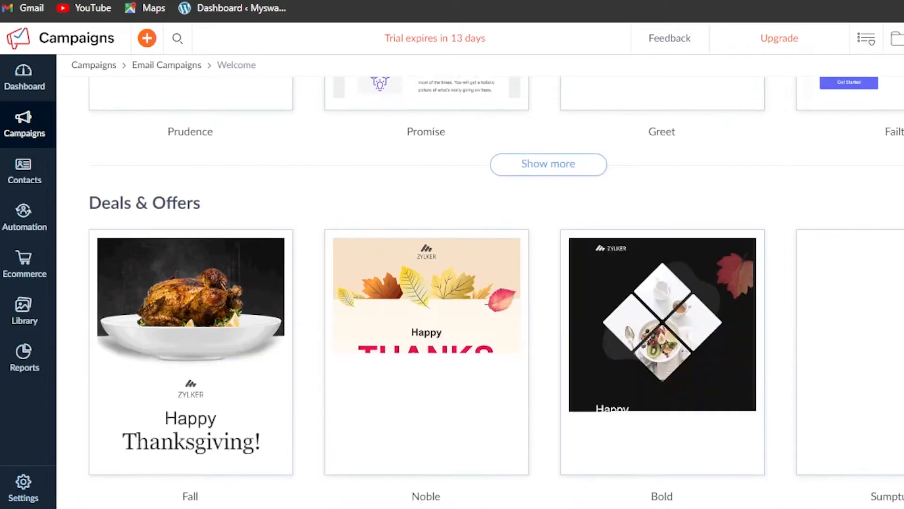
scroll(532, 239, "down", 8)
scroll(532, 239, "down", 15)
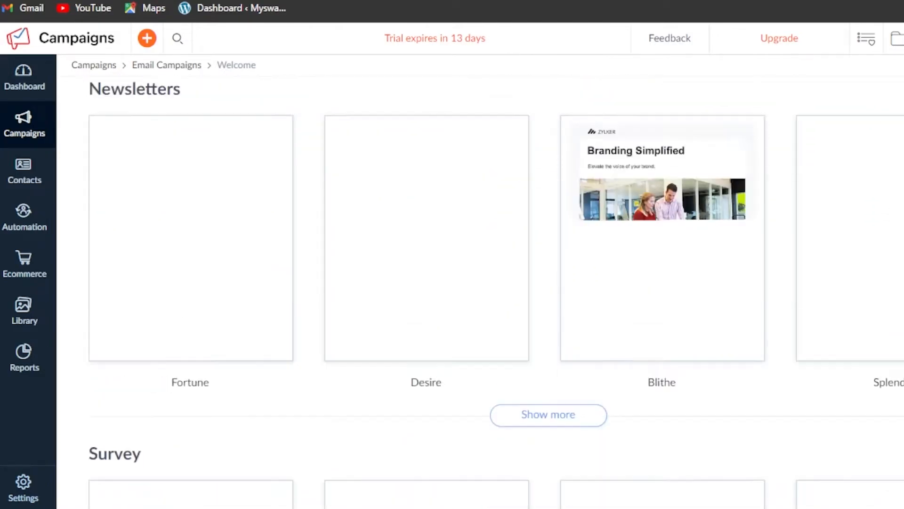
scroll(532, 239, "down", 12)
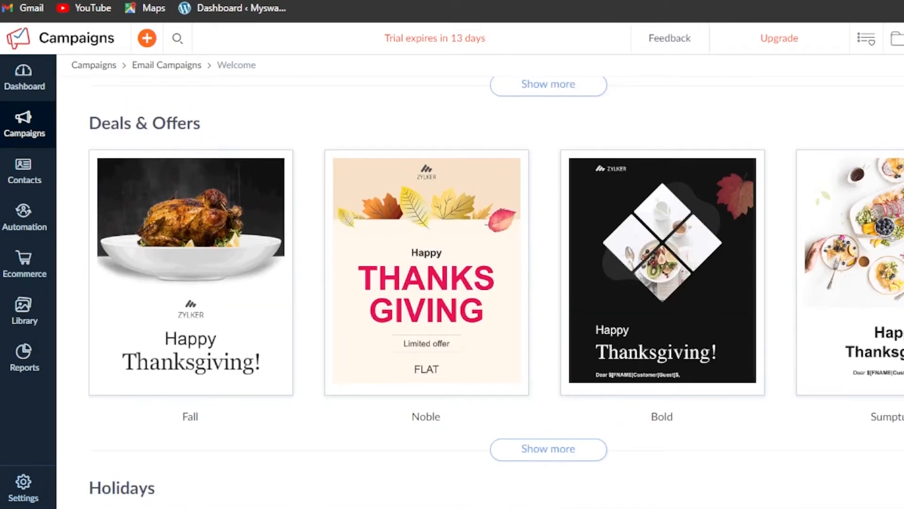
scroll(481, 295, "up", 8)
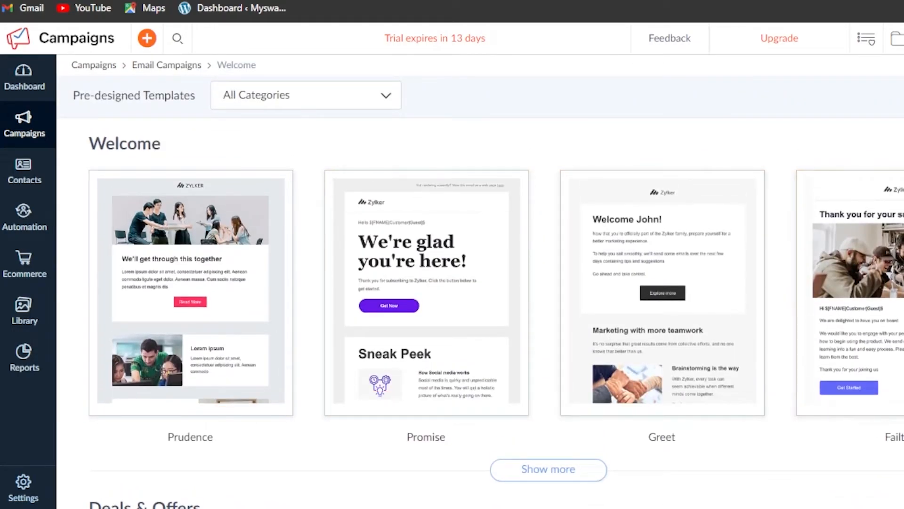
scroll(667, 349, "down", 1)
- Reveal more Welcome templates, including Prudence, Promise, Greet and Failte
left_click(589, 411)
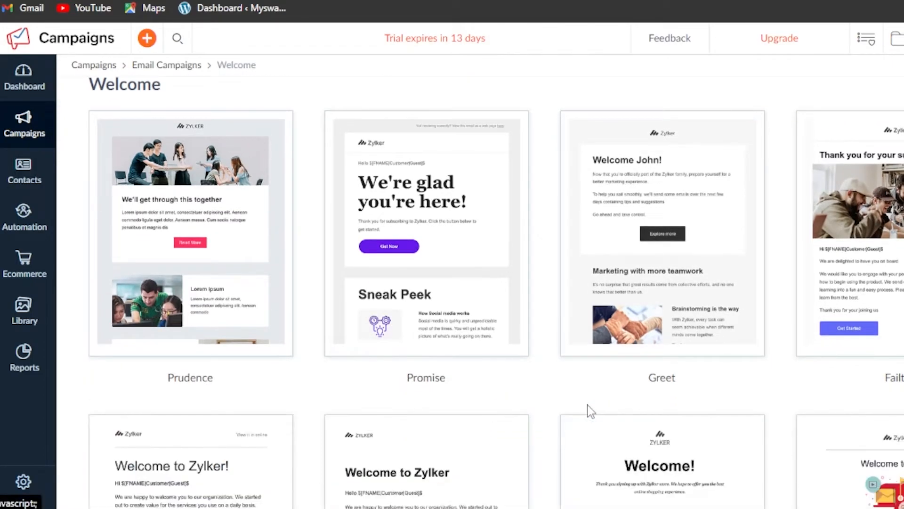
scroll(480, 292, "down", 8)
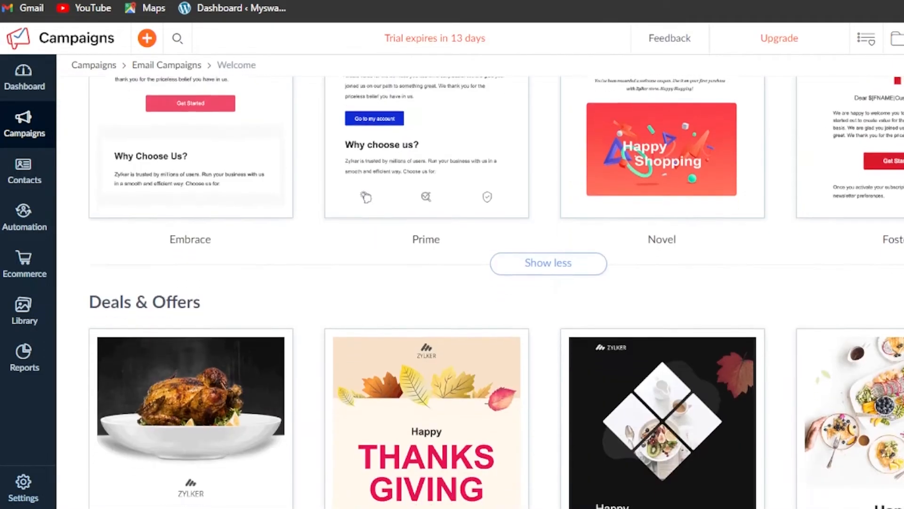
scroll(480, 292, "up", 5)
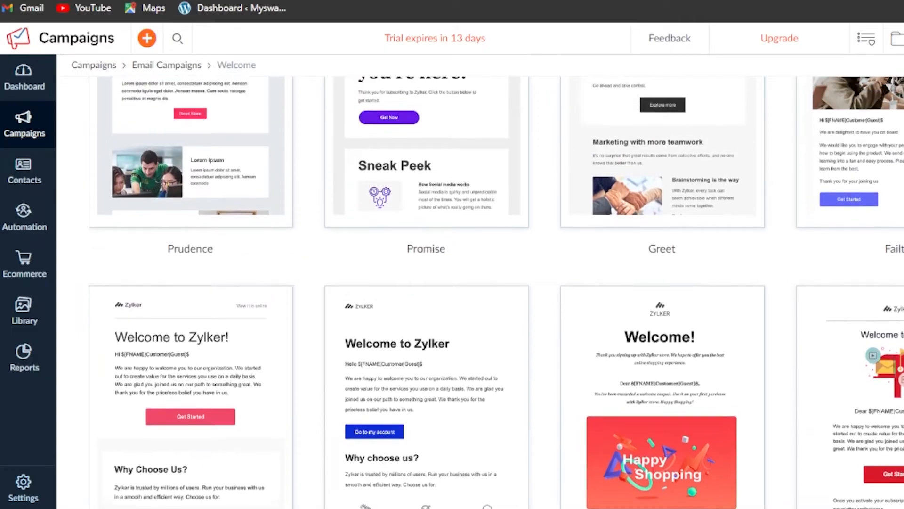
scroll(481, 292, "up", 4)
scroll(306, 259, "down", 5)
scroll(306, 259, "up", 7)
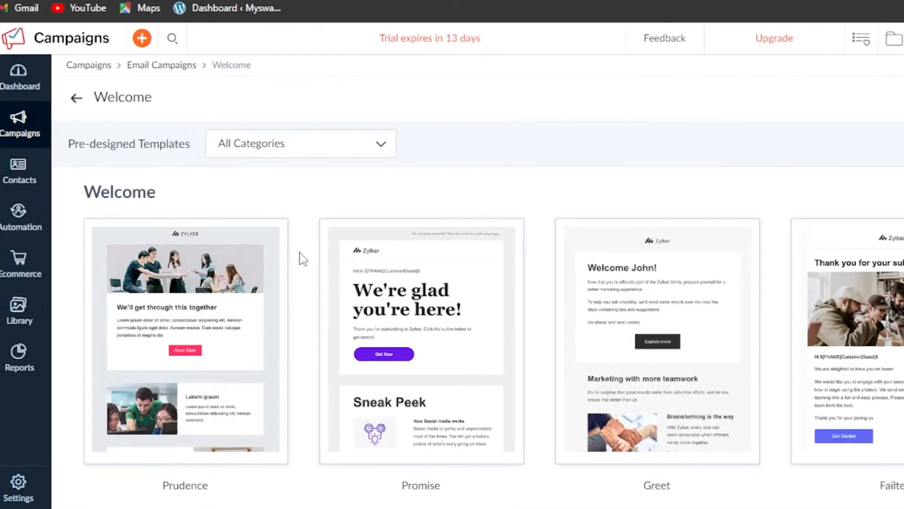
mouse_move(902, 356)
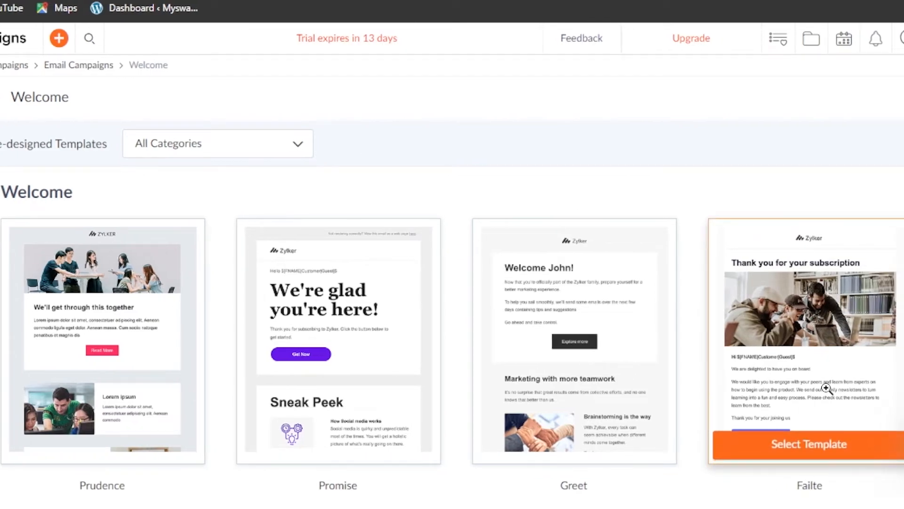
- Select the Failte template and open Image Properties for its Zylker logo
left_click(810, 451)
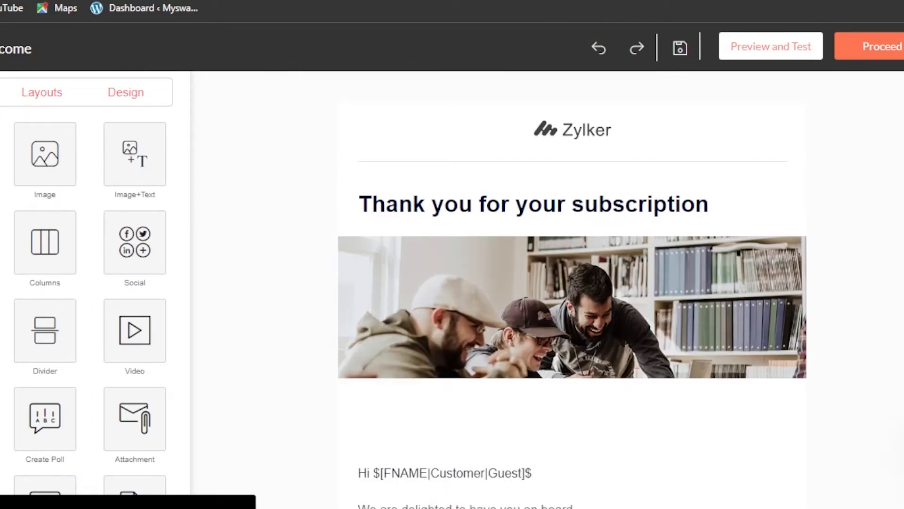
scroll(844, 221, "down", 3)
scroll(572, 289, "down", 2)
scroll(573, 289, "up", 5)
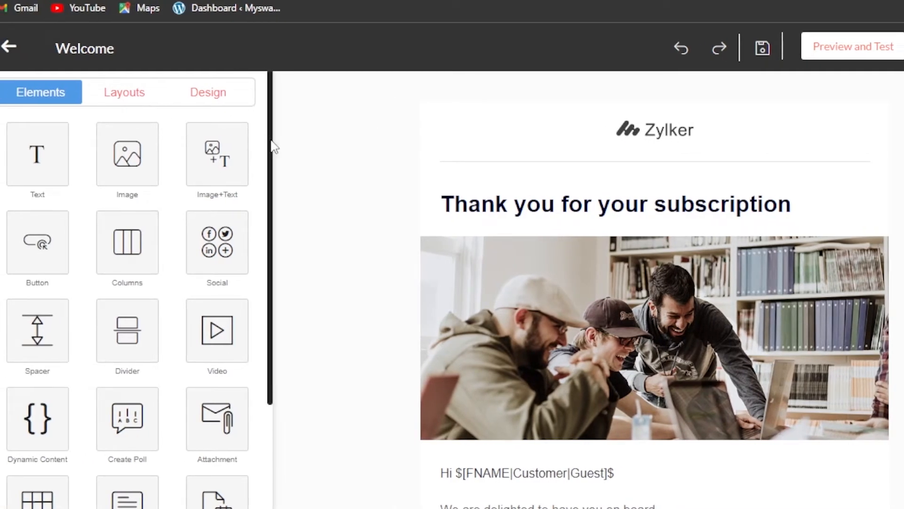
left_click_drag(273, 147, 351, 76)
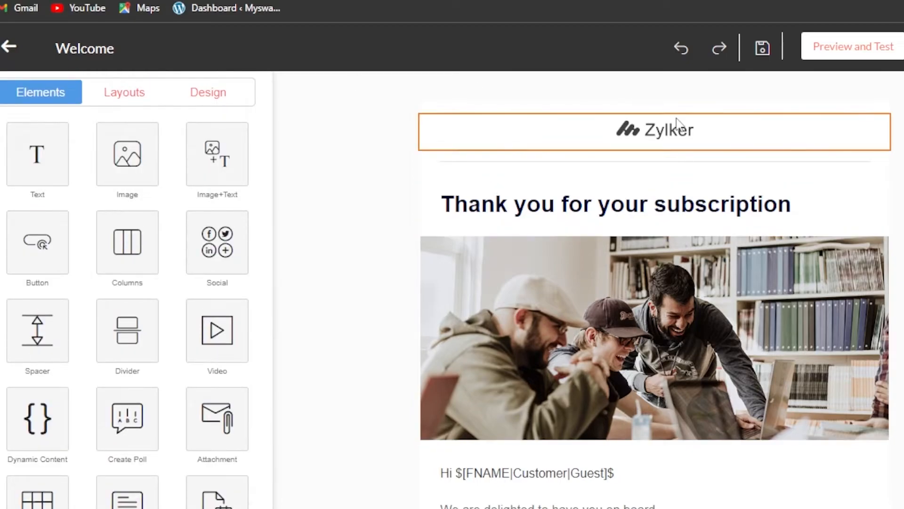
left_click(679, 151)
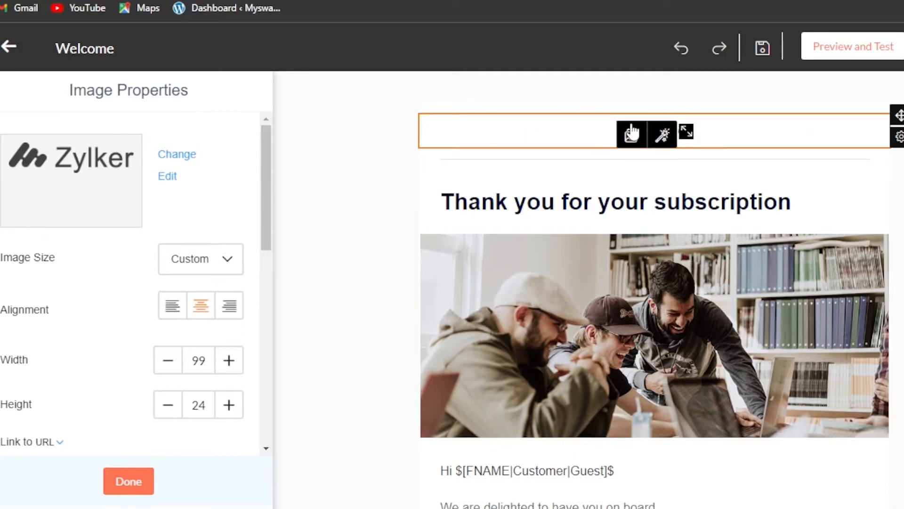
- Upload 2077150.jpg from the computer and use it in place of the Zylker logo
left_click(631, 136)
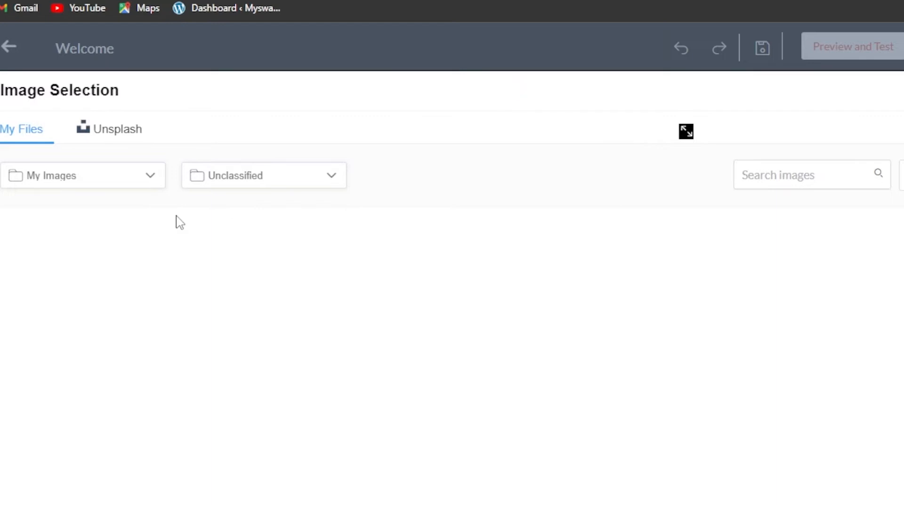
left_click(514, 347)
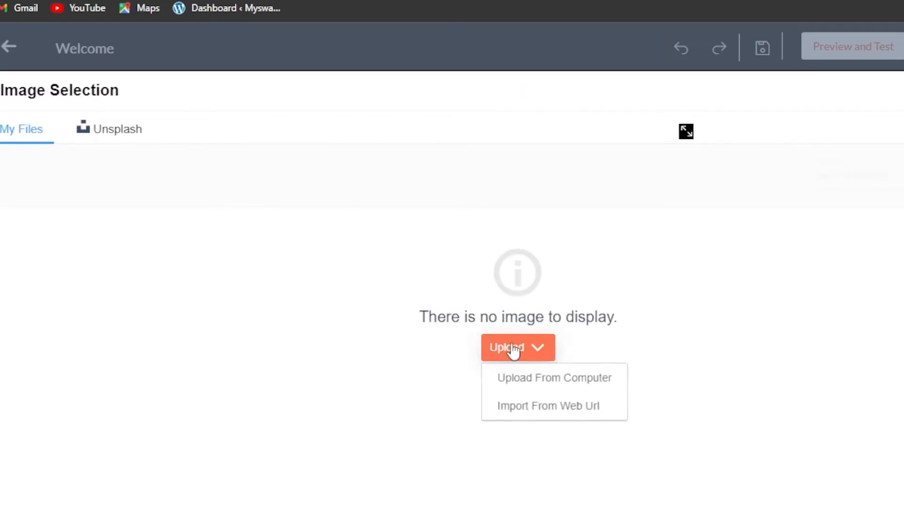
left_click(563, 380)
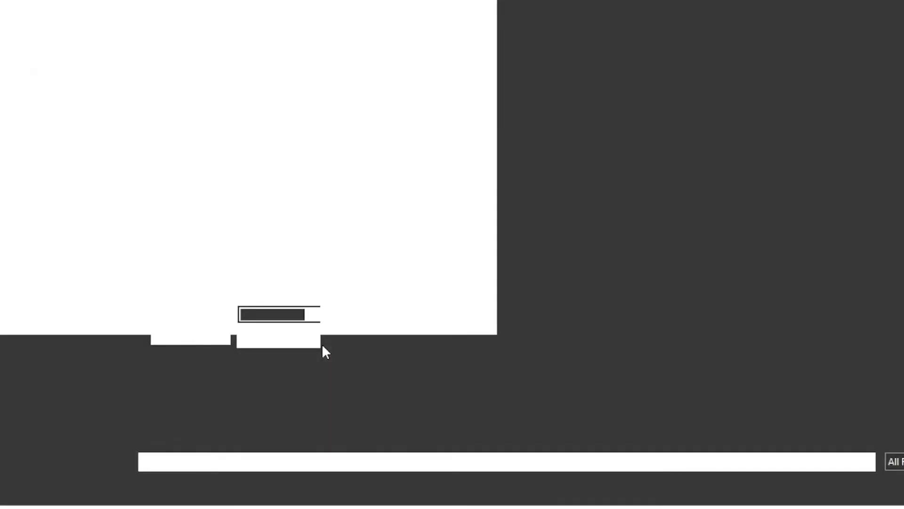
double_click(322, 347)
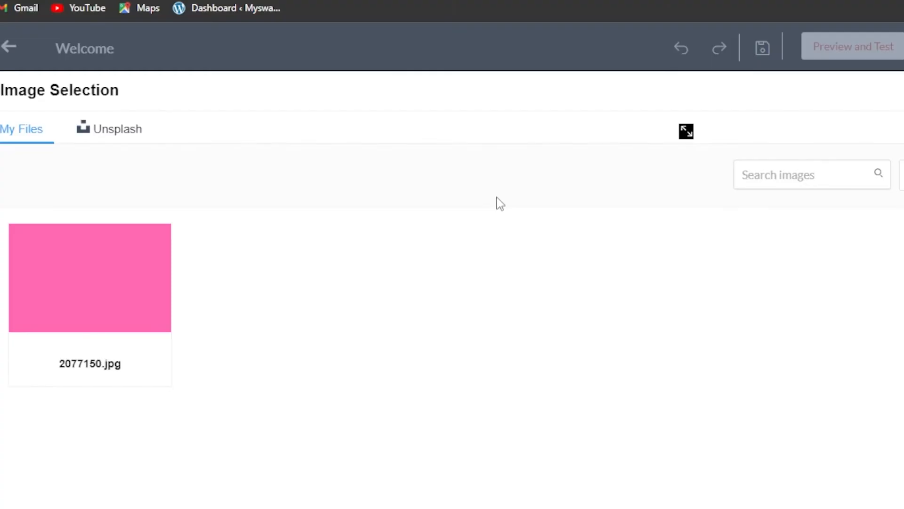
mouse_move(118, 264)
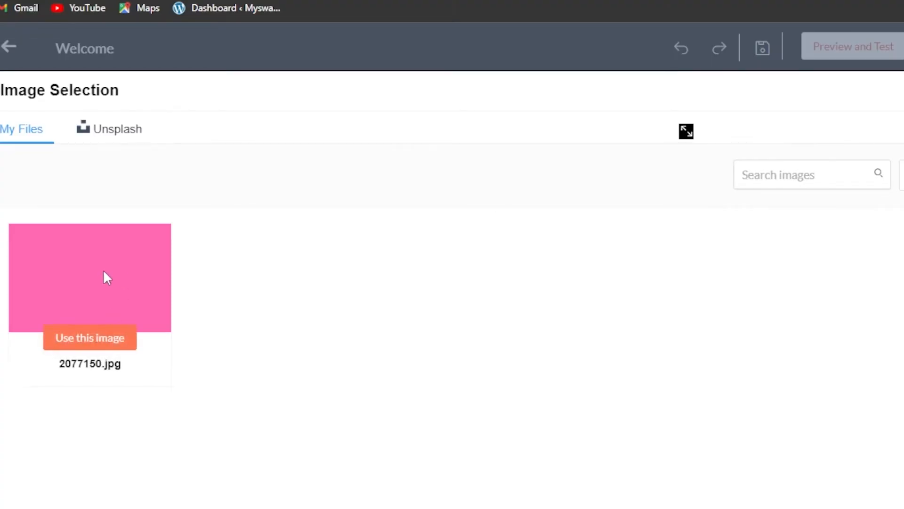
left_click(97, 339)
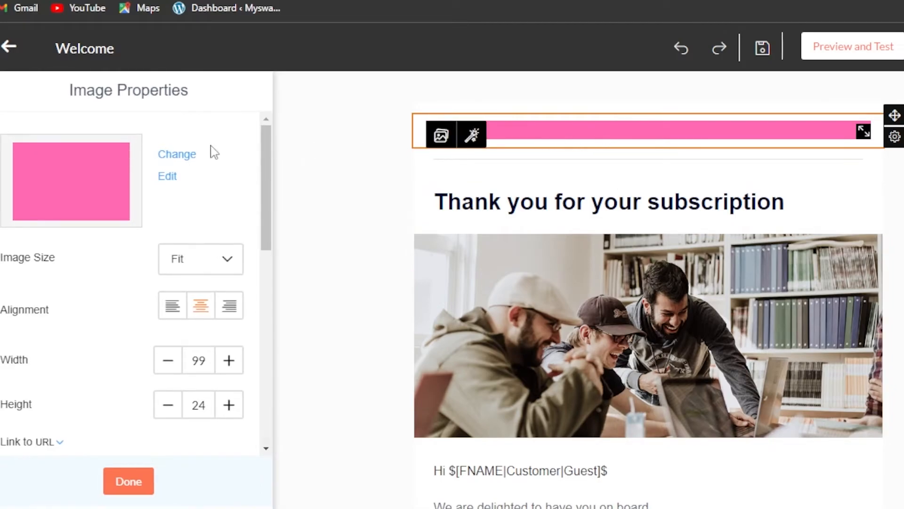
left_click(126, 481)
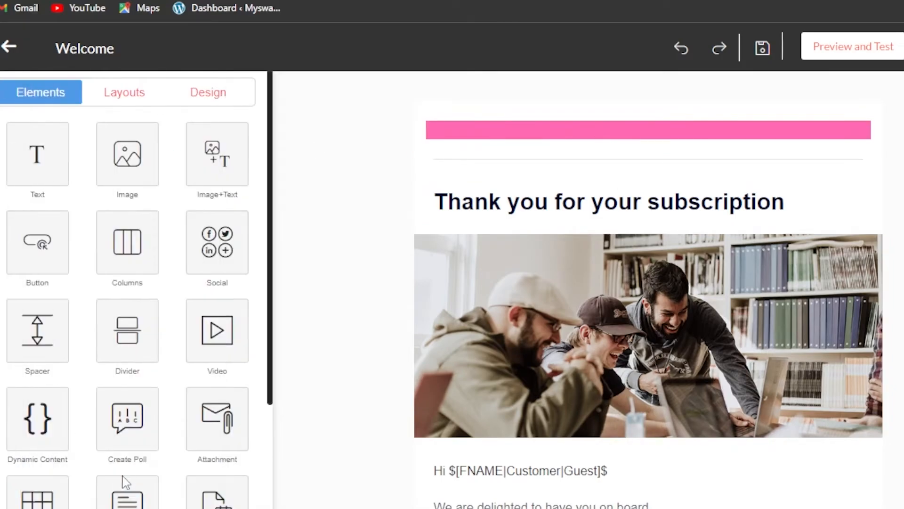
- Replace the heading with 'welcome new customers' and indent it toward the centre
left_click(796, 203)
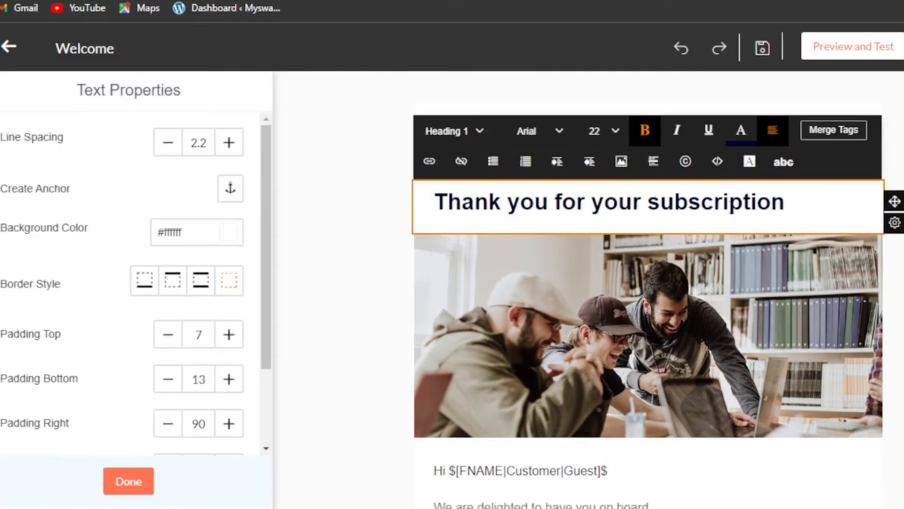
key("BackSpace")
key("BackSpace")
key("BackSpace")
key("BackSpace")
key("BackSpace")
key("BackSpace")
key("BackSpace")
key("BackSpace")
key("BackSpace")
key("BackSpace")
key("BackSpace")
key("BackSpace")
key("BackSpace")
key("BackSpace")
key("BackSpace")
key("BackSpace")
key("BackSpace")
key("BackSpace")
key("BackSpace")
key("BackSpace")
key("BackSpace")
key("BackSpace")
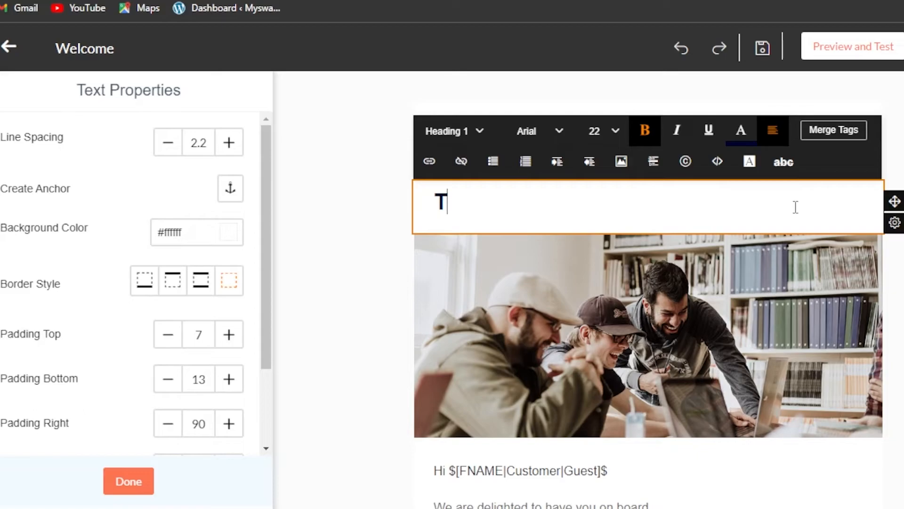
type("welcome new customers")
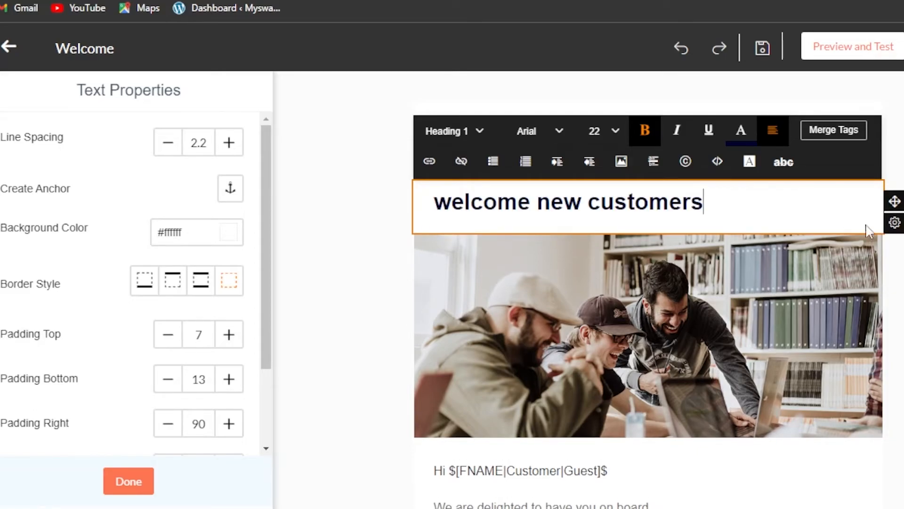
left_click(557, 162)
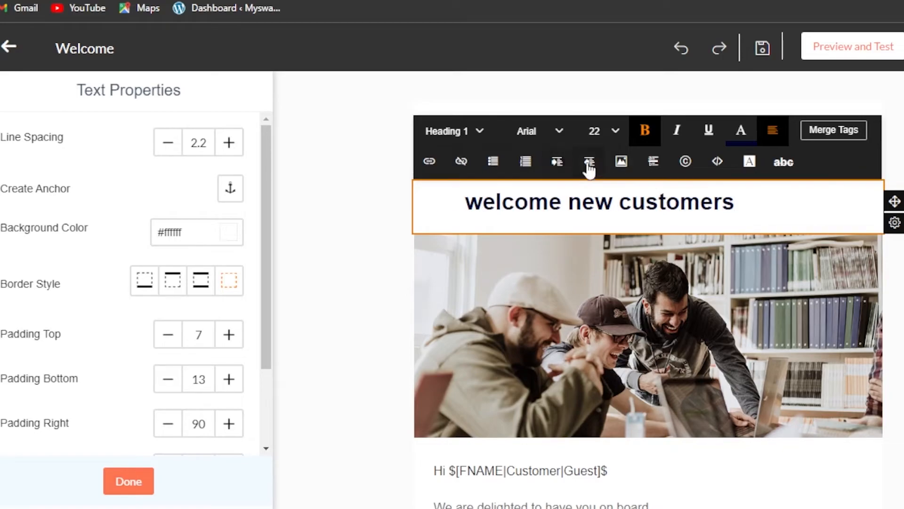
left_click(553, 163)
left_click(554, 165)
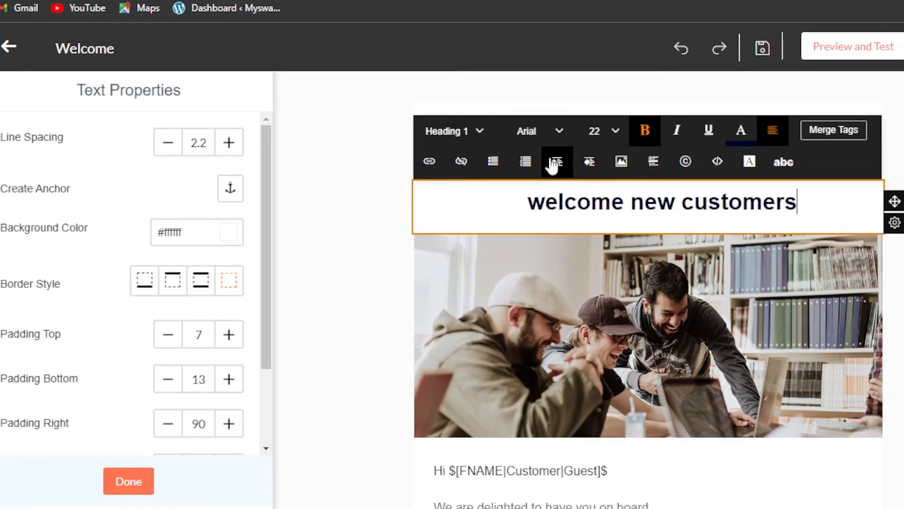
left_click(587, 162)
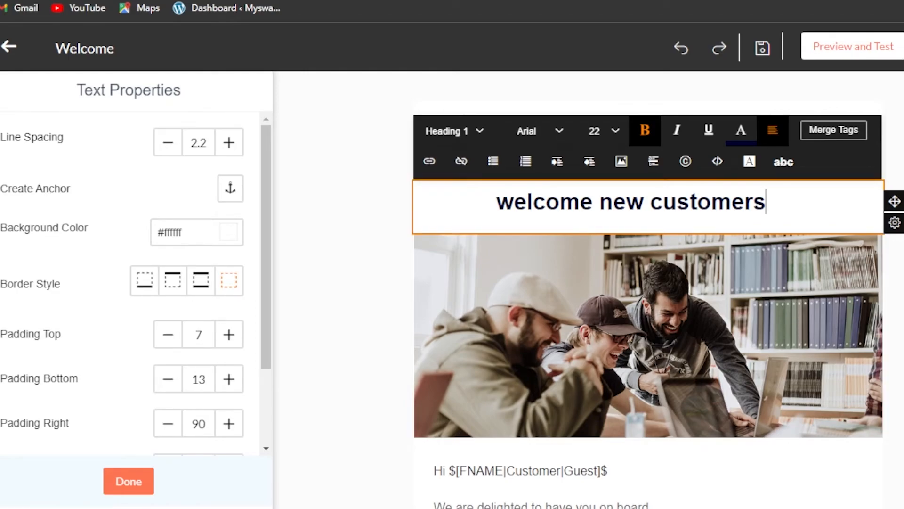
- Open the 'We are delighted to have you on board' text block, then finish editing
scroll(742, 321, "down", 3)
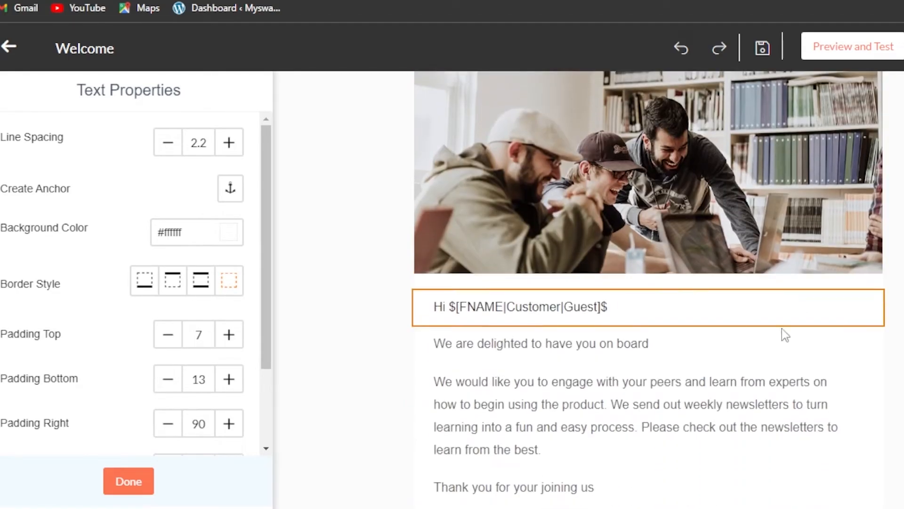
scroll(511, 276, "down", 2)
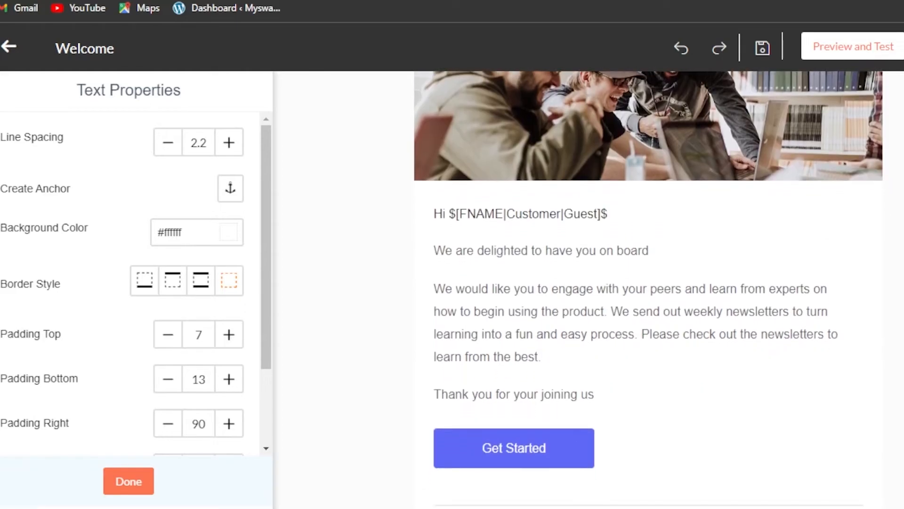
left_click(509, 216)
scroll(499, 215, "down", 1)
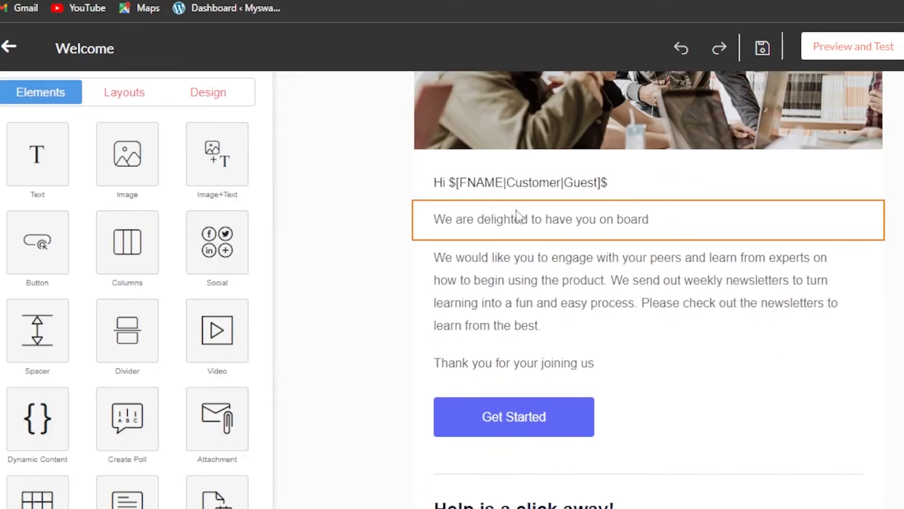
left_click(450, 219)
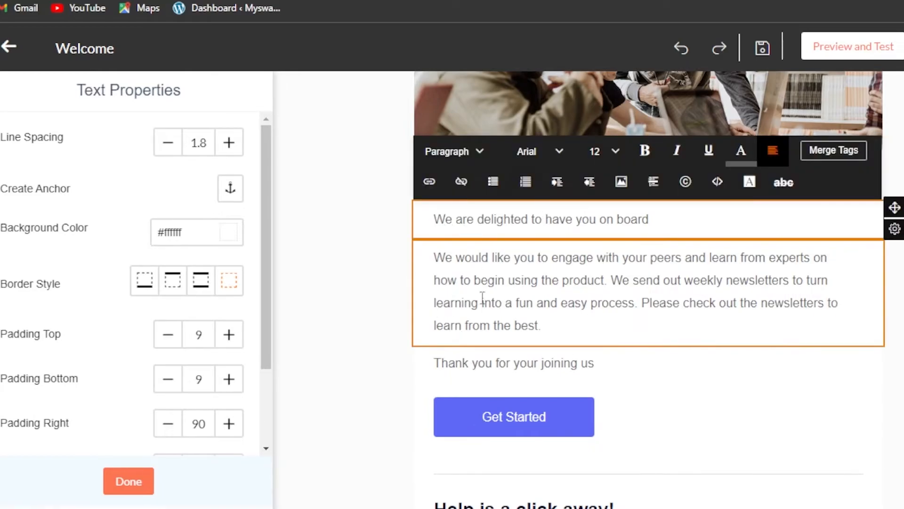
scroll(648, 289, "down", 7)
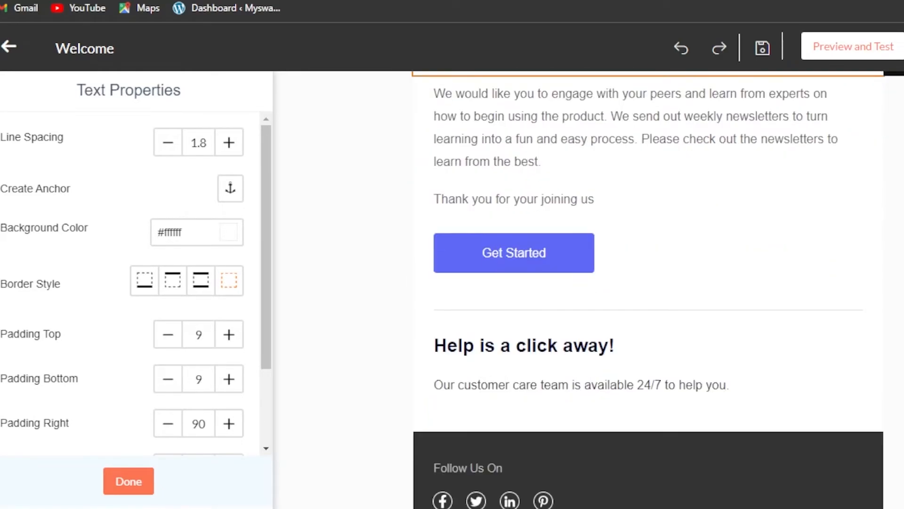
scroll(648, 289, "up", 6)
scroll(648, 289, "down", 1)
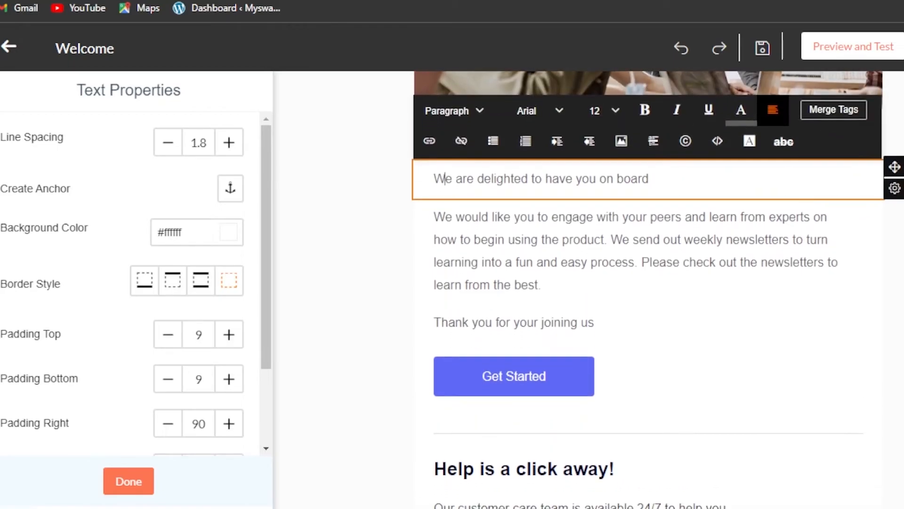
left_click(136, 480)
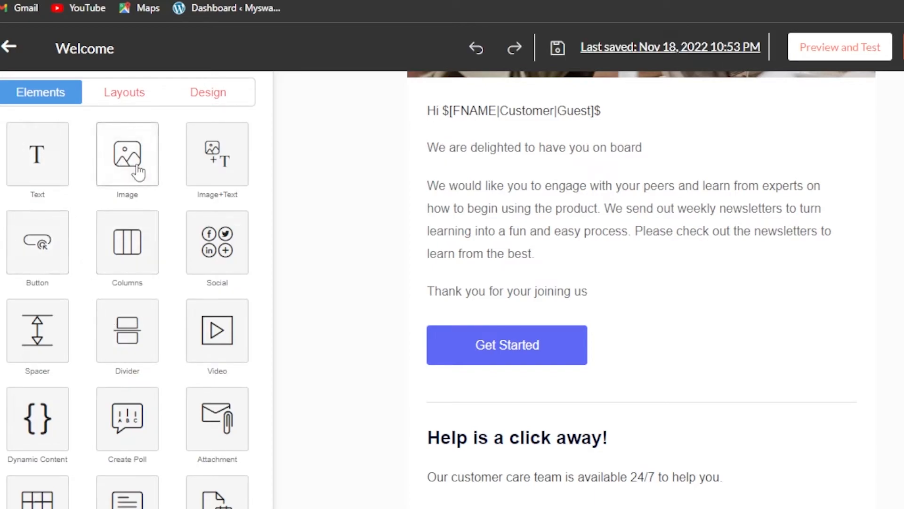
- Insert a single image block below the welcome paragraph, above the thank-you line
left_click(134, 151)
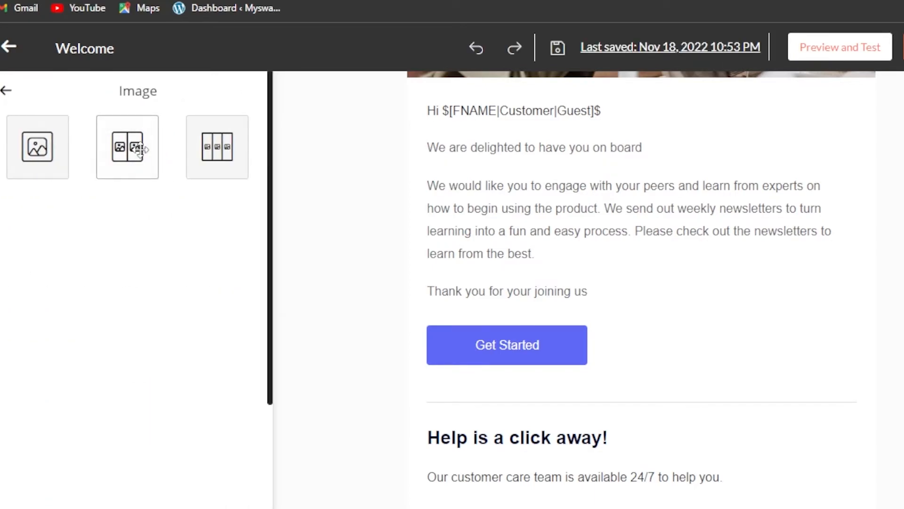
left_click_drag(47, 149, 617, 282)
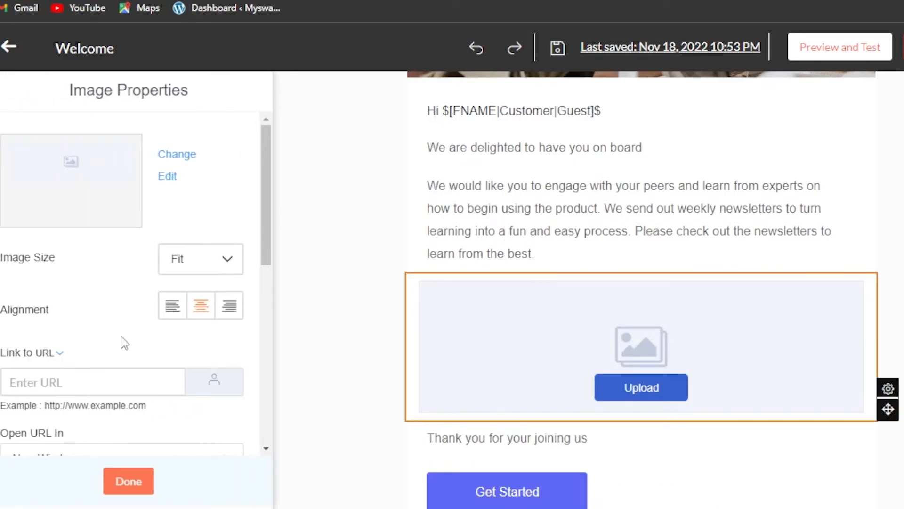
left_click(126, 482)
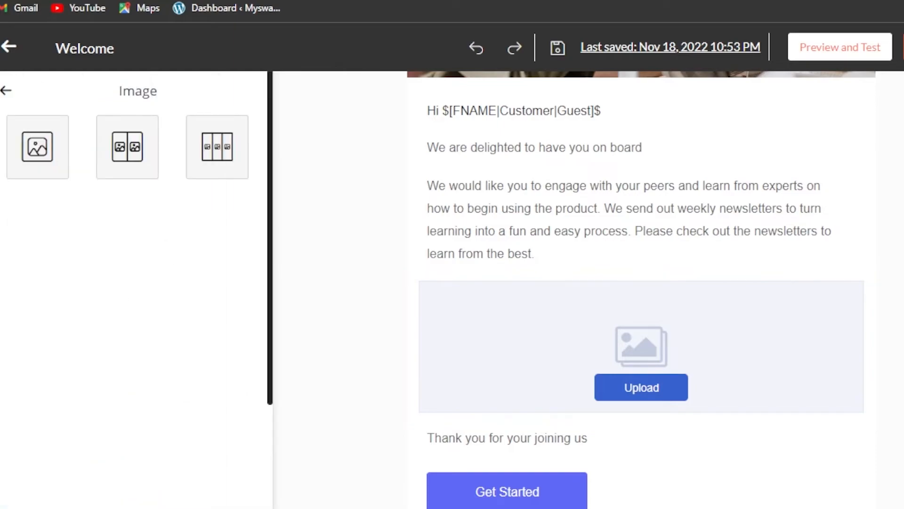
left_click(7, 91)
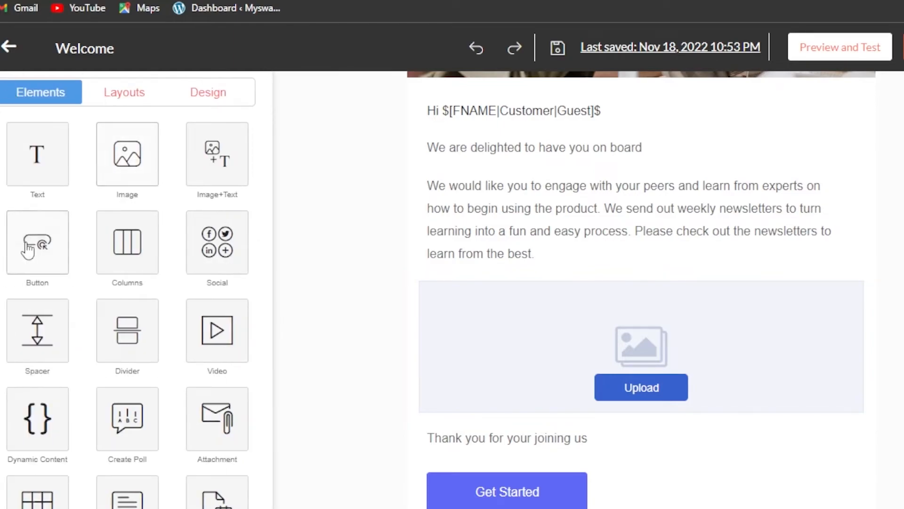
- Place a text block below the image placeholder
left_click(36, 160)
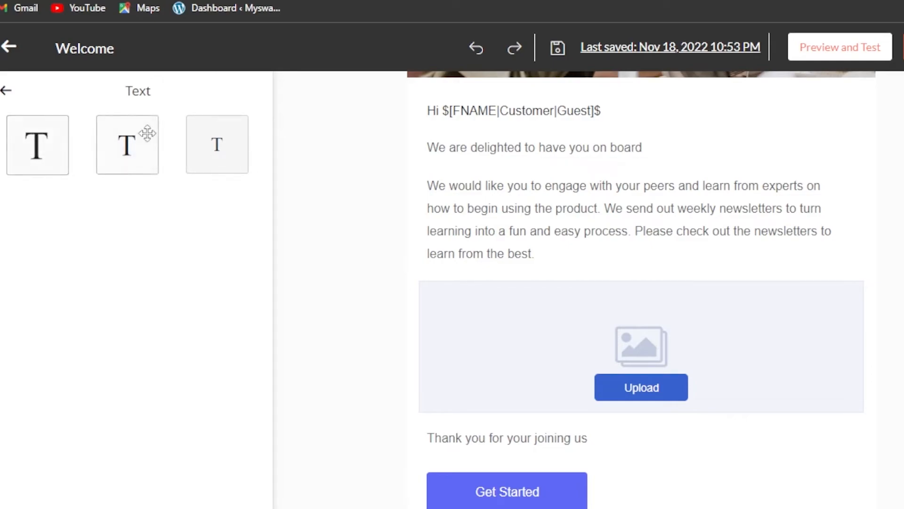
left_click_drag(233, 136, 628, 439)
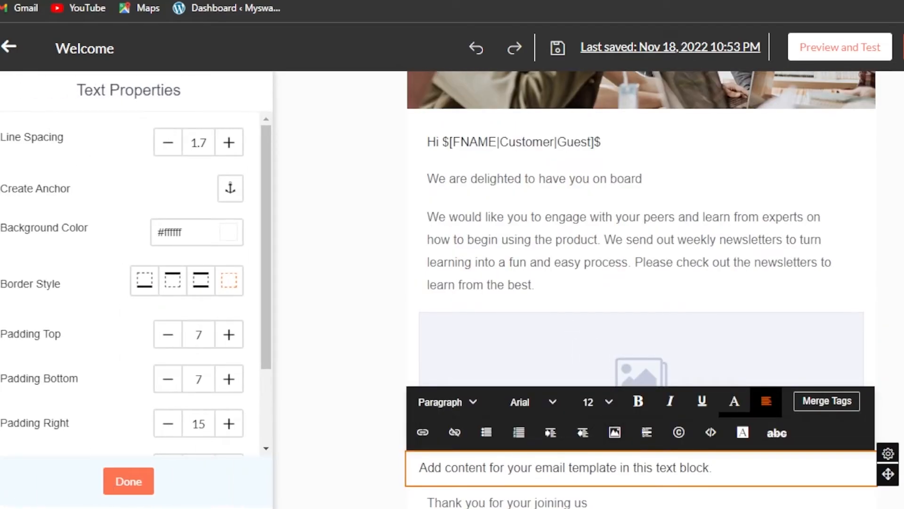
left_click(130, 490)
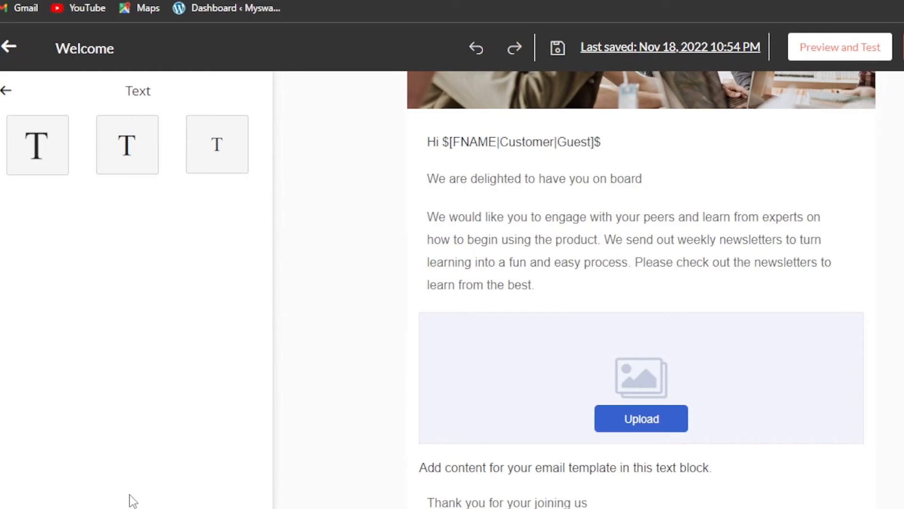
left_click(9, 94)
- Browse the Button, Divider and Video block styles without inserting any
left_click(46, 246)
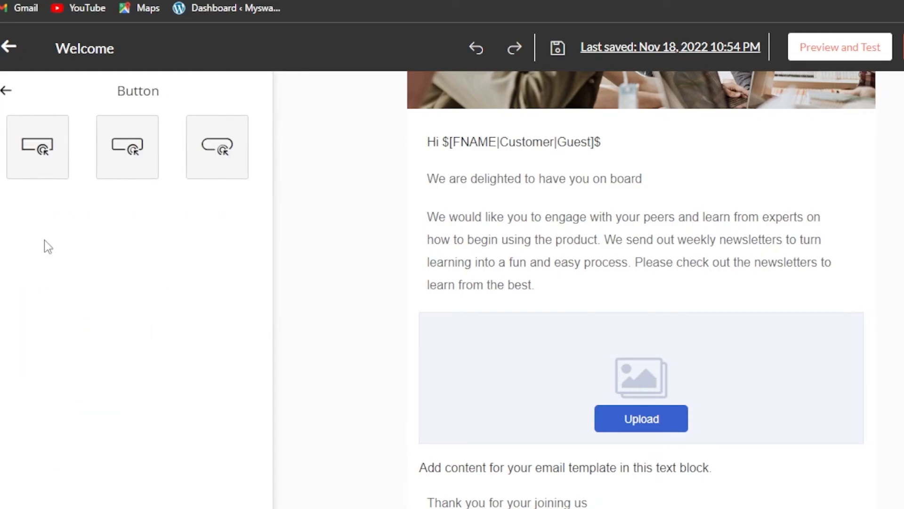
left_click(4, 92)
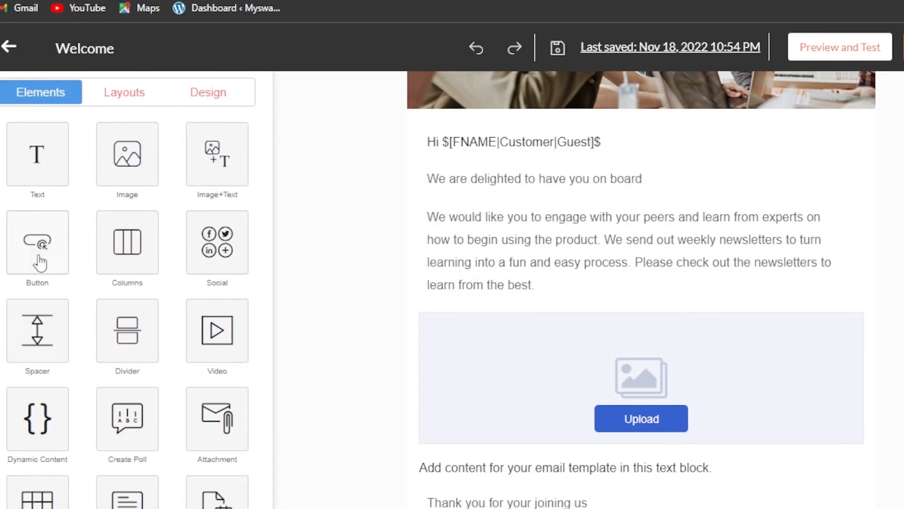
left_click(39, 254)
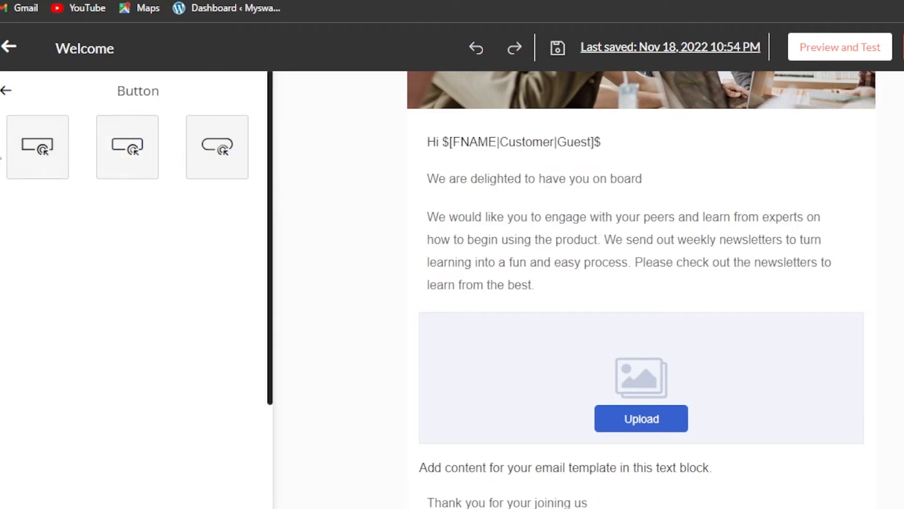
left_click(5, 90)
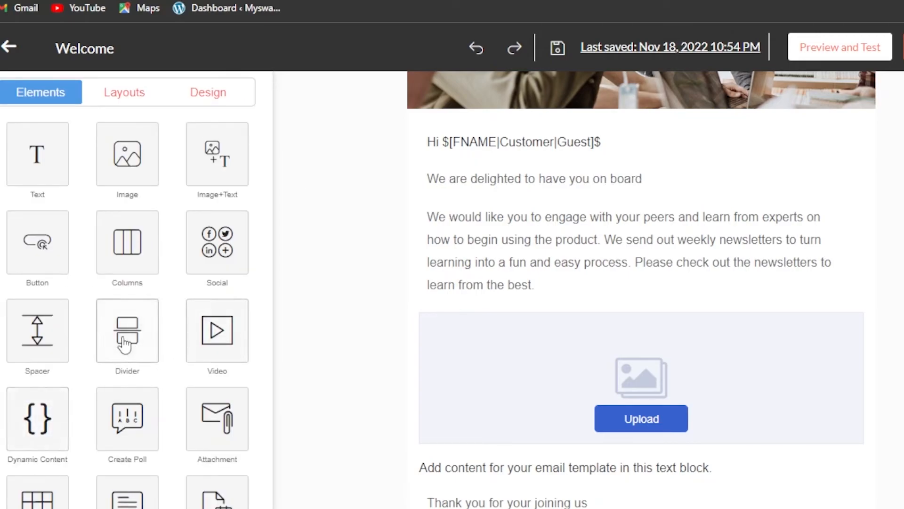
left_click(134, 335)
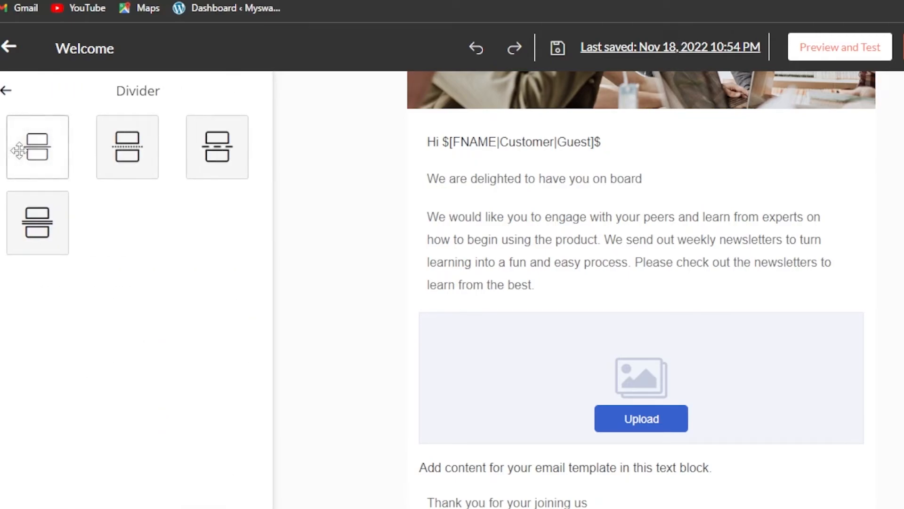
left_click(7, 92)
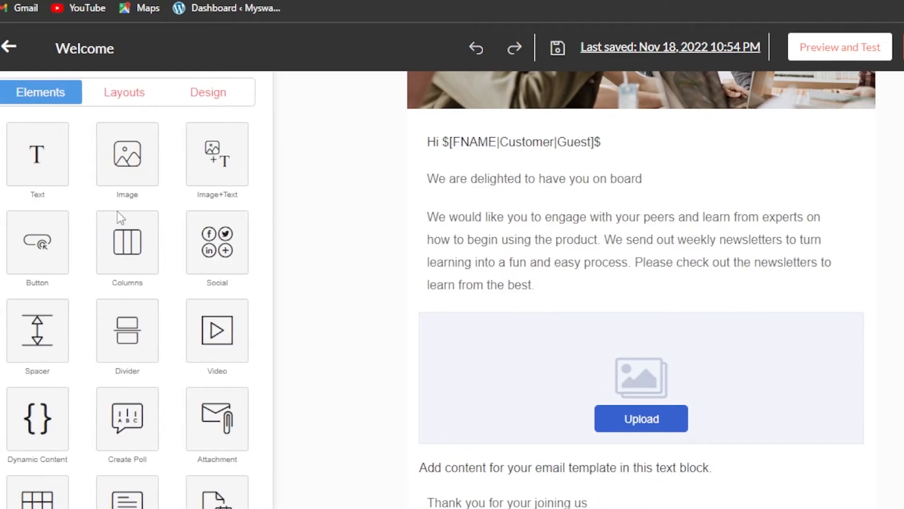
left_click(220, 346)
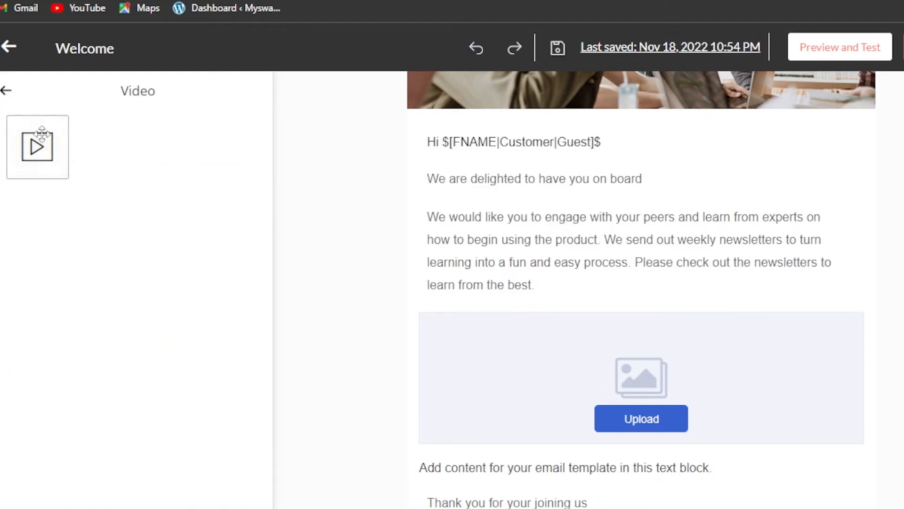
left_click_drag(41, 141, 243, 163)
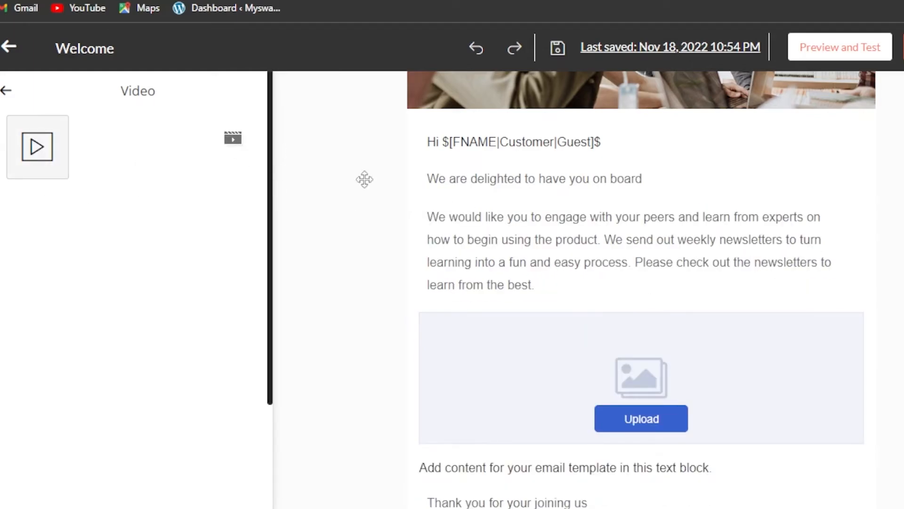
left_click(5, 90)
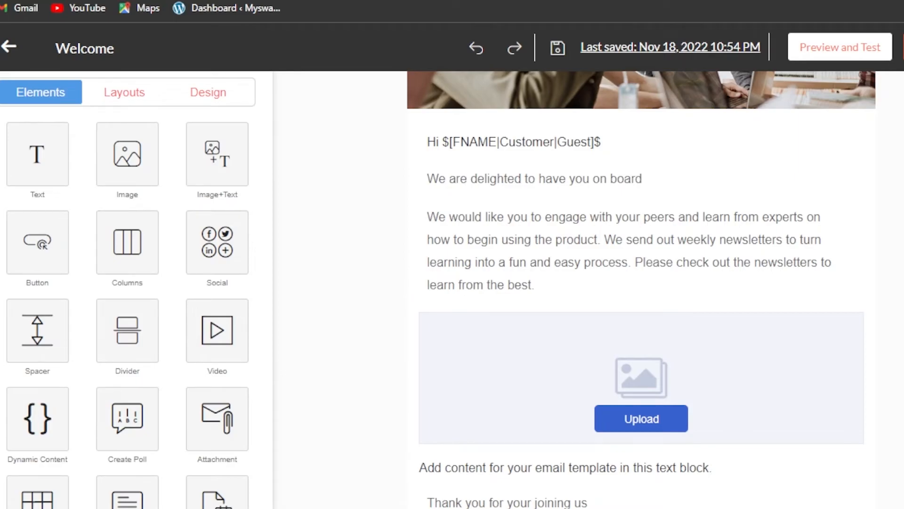
- Open the Get Started button's properties
scroll(642, 287, "down", 7)
scroll(641, 287, "up", 7)
scroll(642, 288, "down", 7)
scroll(642, 288, "up", 5)
scroll(641, 288, "down", 5)
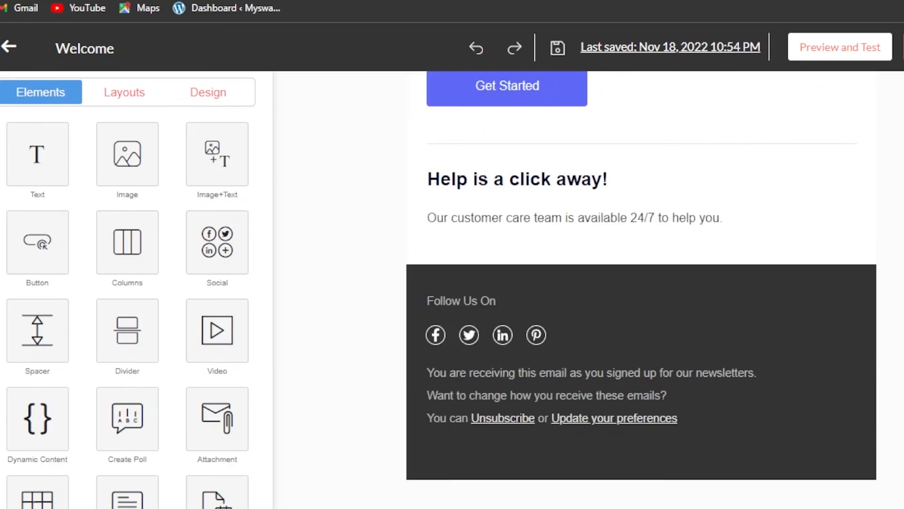
scroll(535, 228, "up", 1)
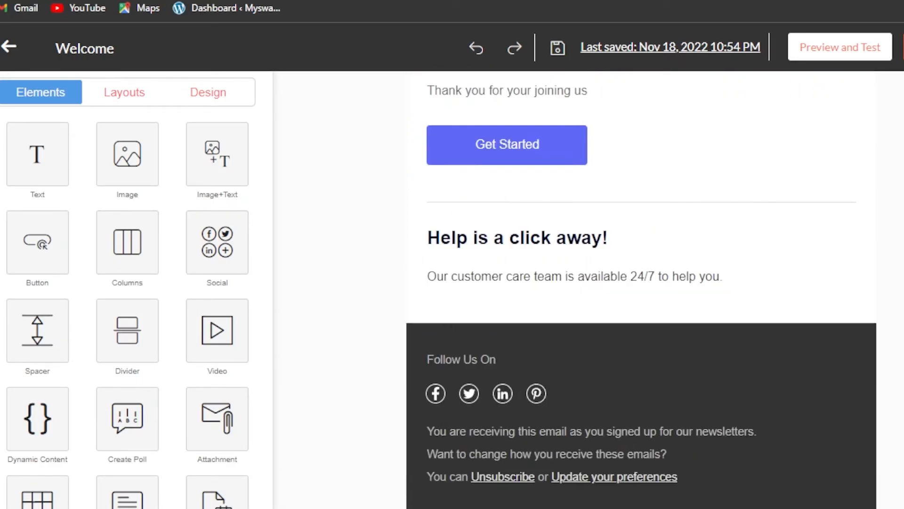
left_click(468, 160)
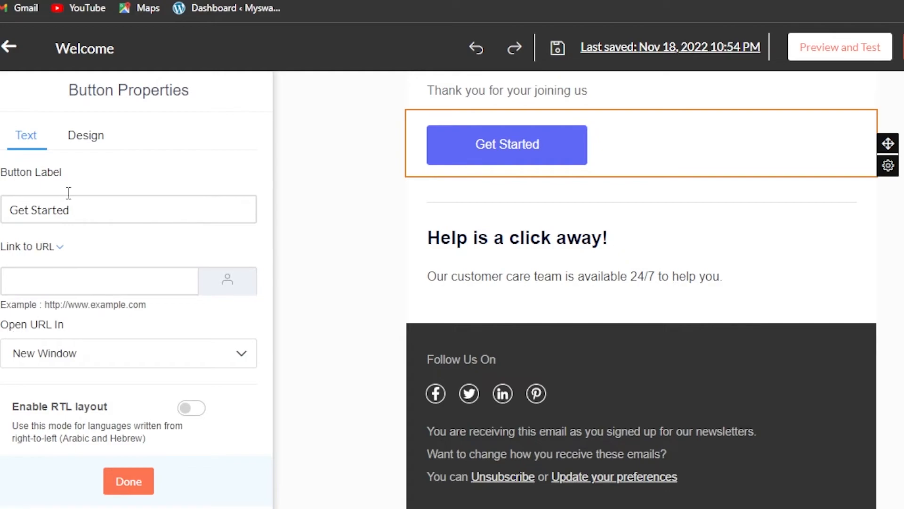
- Check the button's Design settings and its label and link, then save for preview
left_click(86, 137)
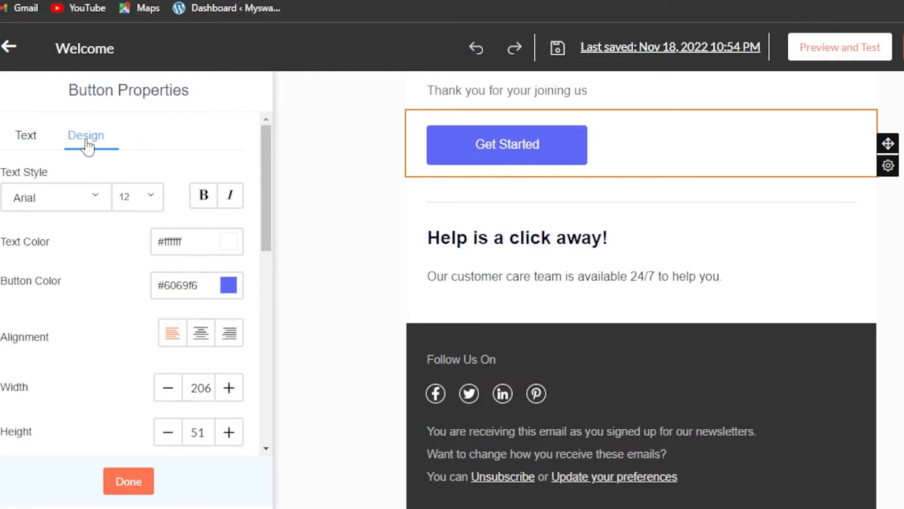
left_click(134, 481)
left_click(518, 148)
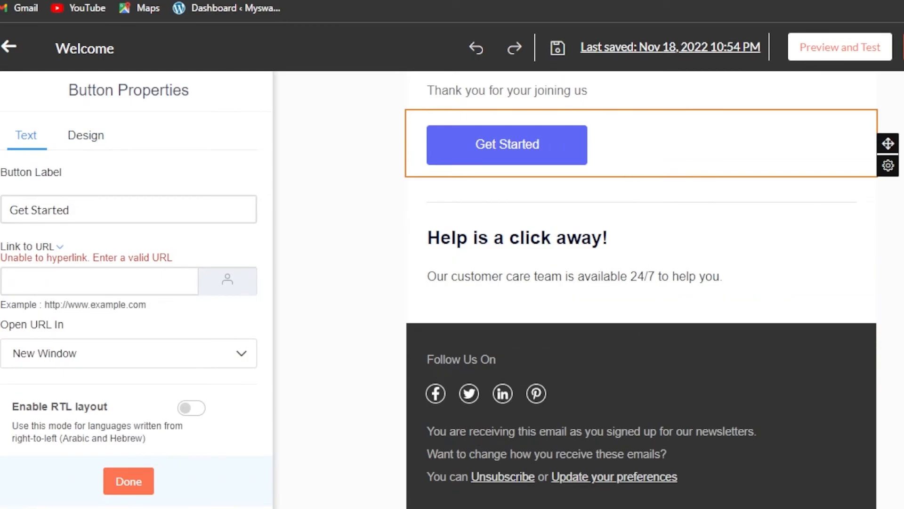
scroll(735, 113, "up", 10)
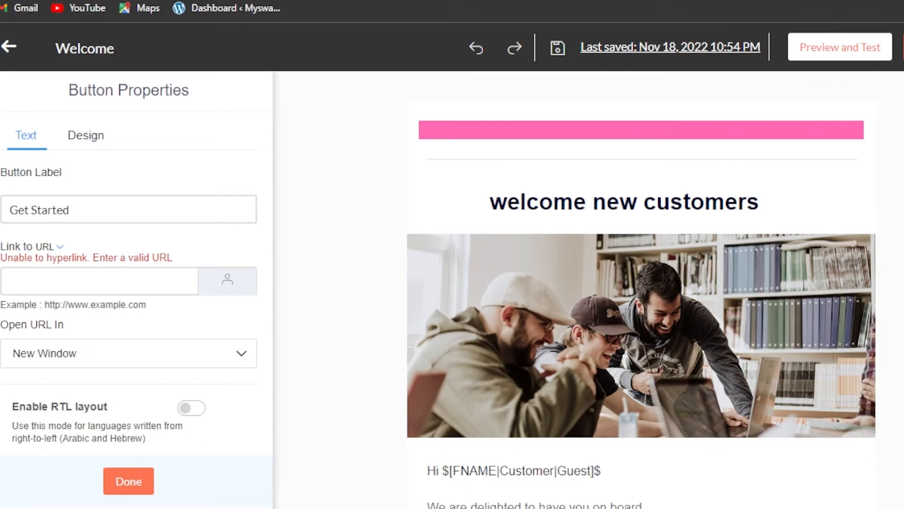
left_click(873, 46)
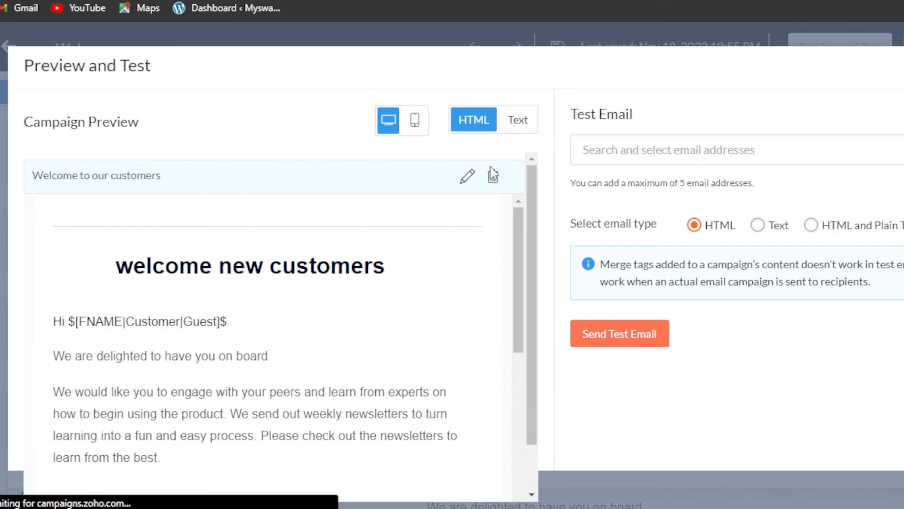
- Scroll the preview, add your own address as test recipient, and close the window
left_click_drag(519, 236, 515, 454)
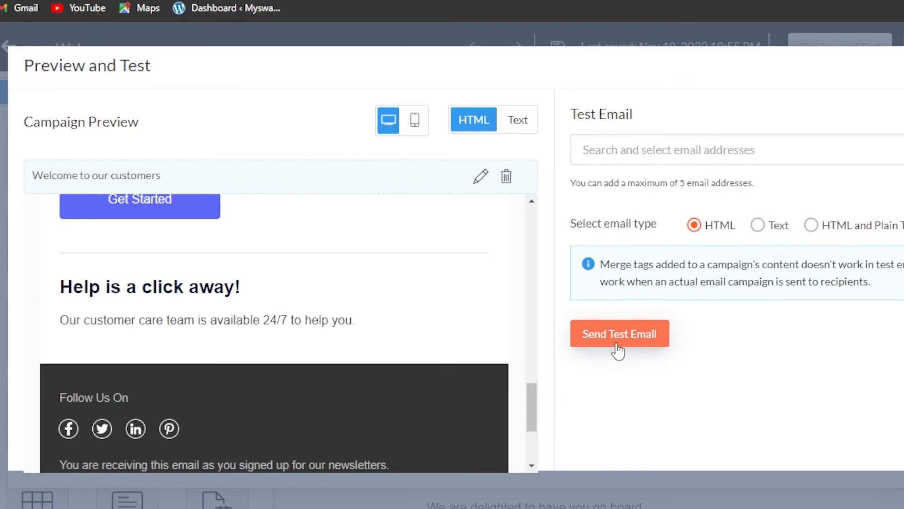
left_click(654, 149)
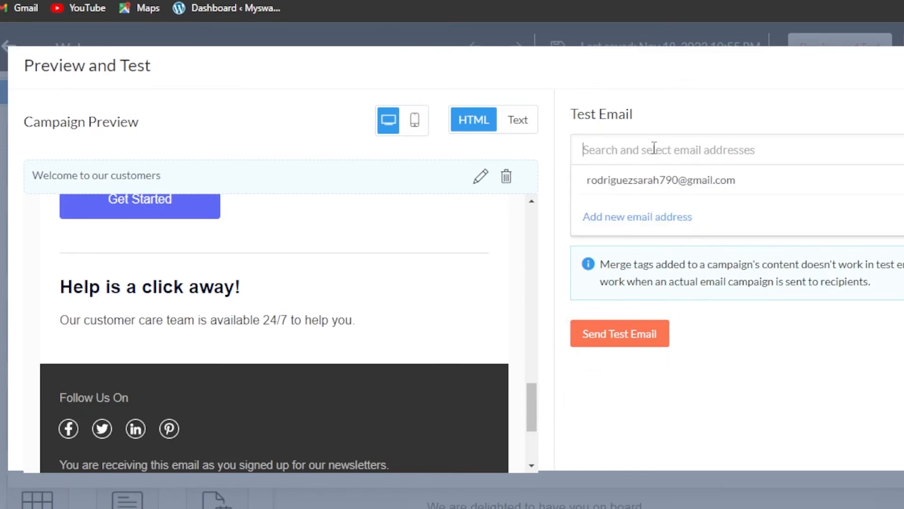
left_click(665, 182)
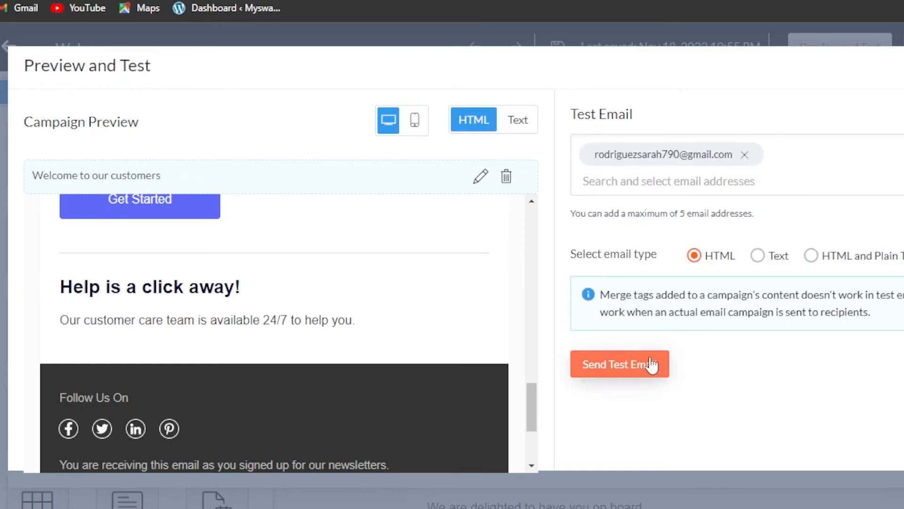
key("Escape")
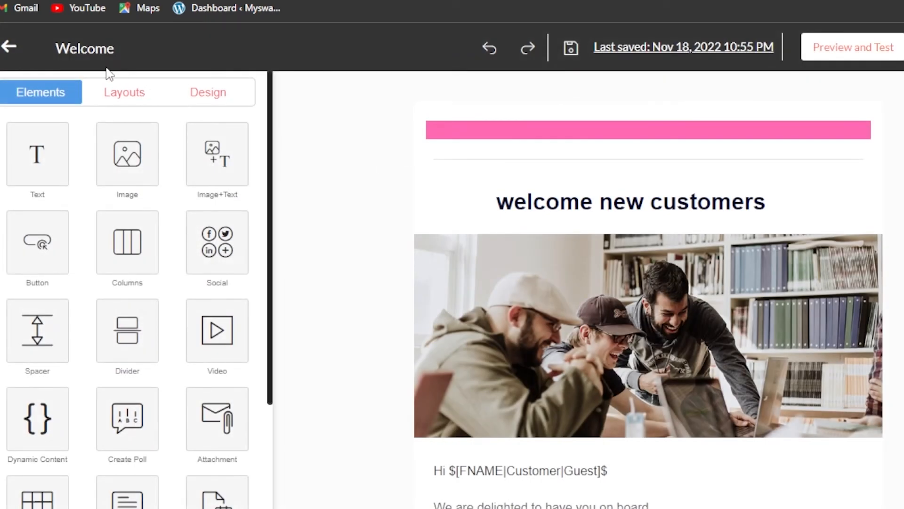
- Save and close the template editor, then show the Reports list
left_click(11, 45)
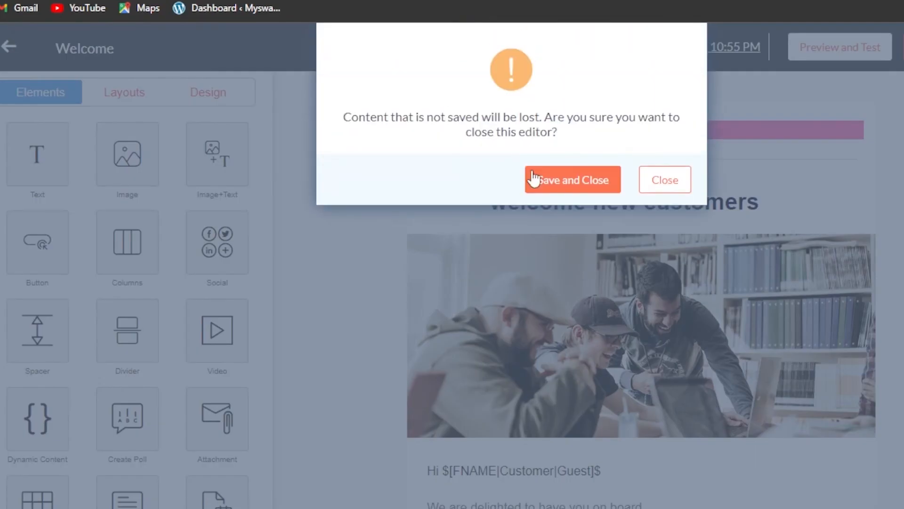
left_click(566, 182)
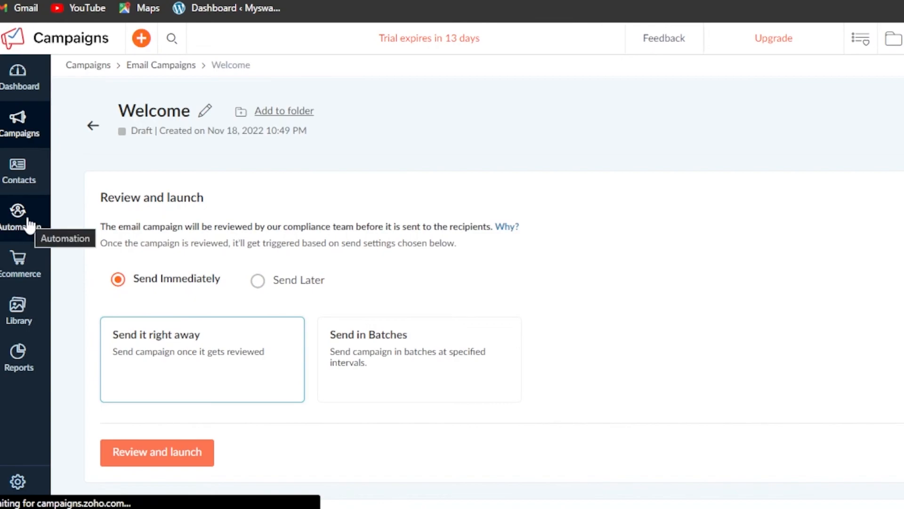
left_click(19, 368)
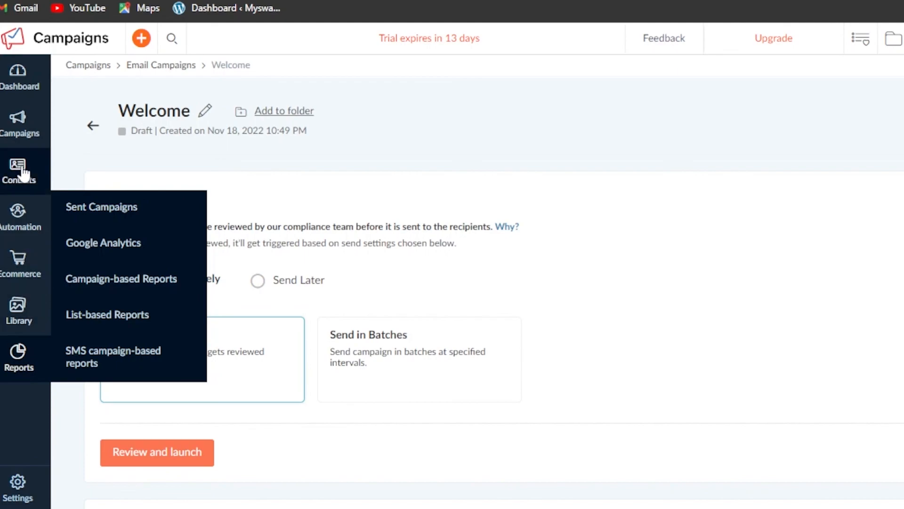
- Open the Dashboard from the left sidebar
left_click(19, 96)
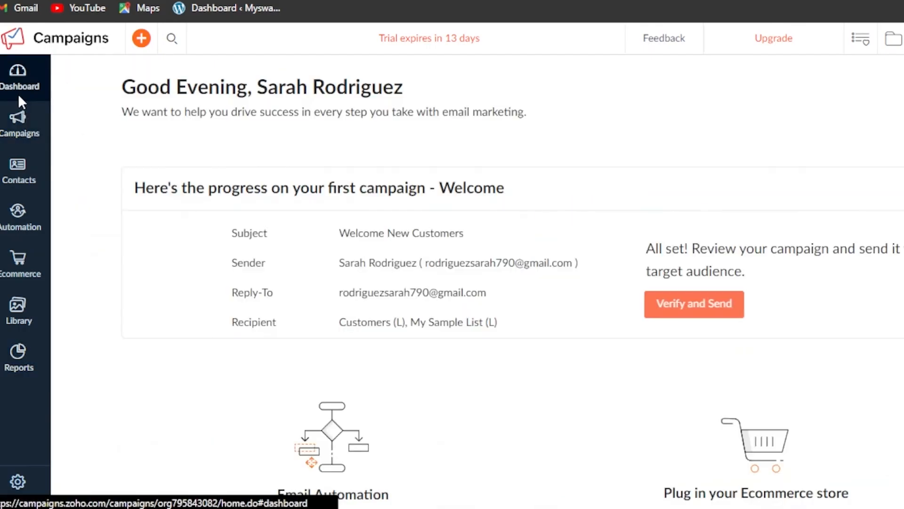